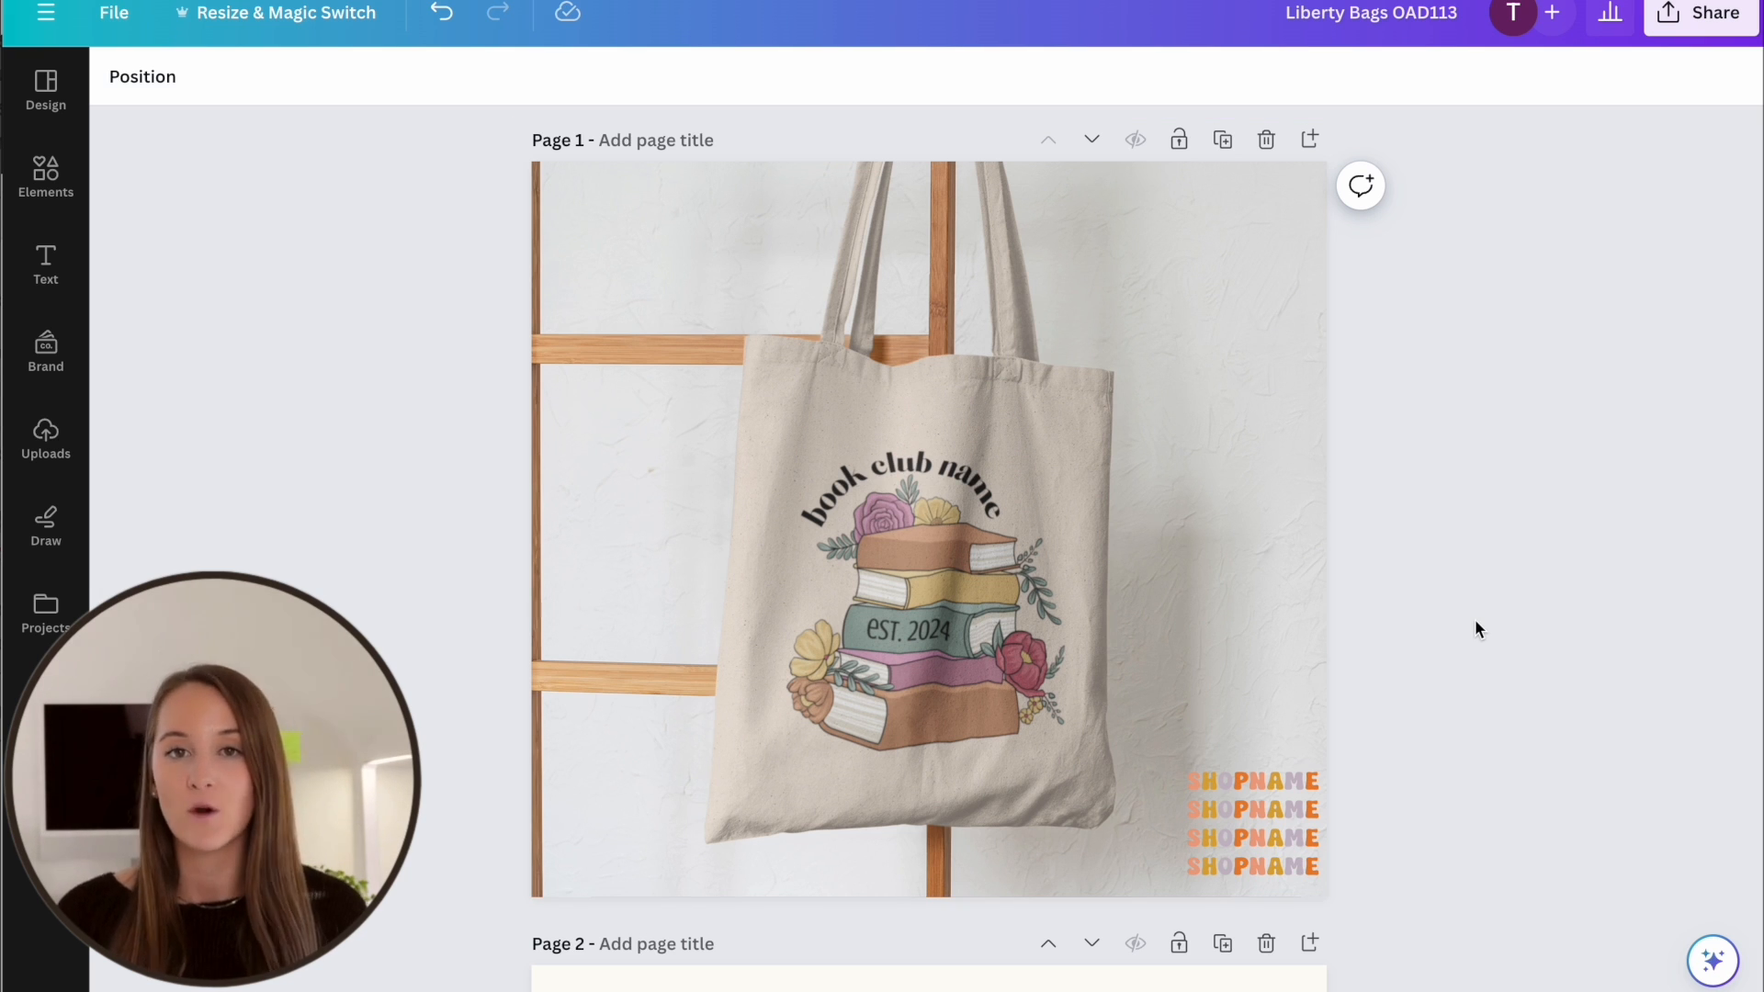
Review the tote bag listing mockups on pages 1 to 4, from the product photo through the favorite reminder
{"action": "scroll", "coordinate": [1289, 853], "scroll_direction": "up", "scroll_amount": 1}
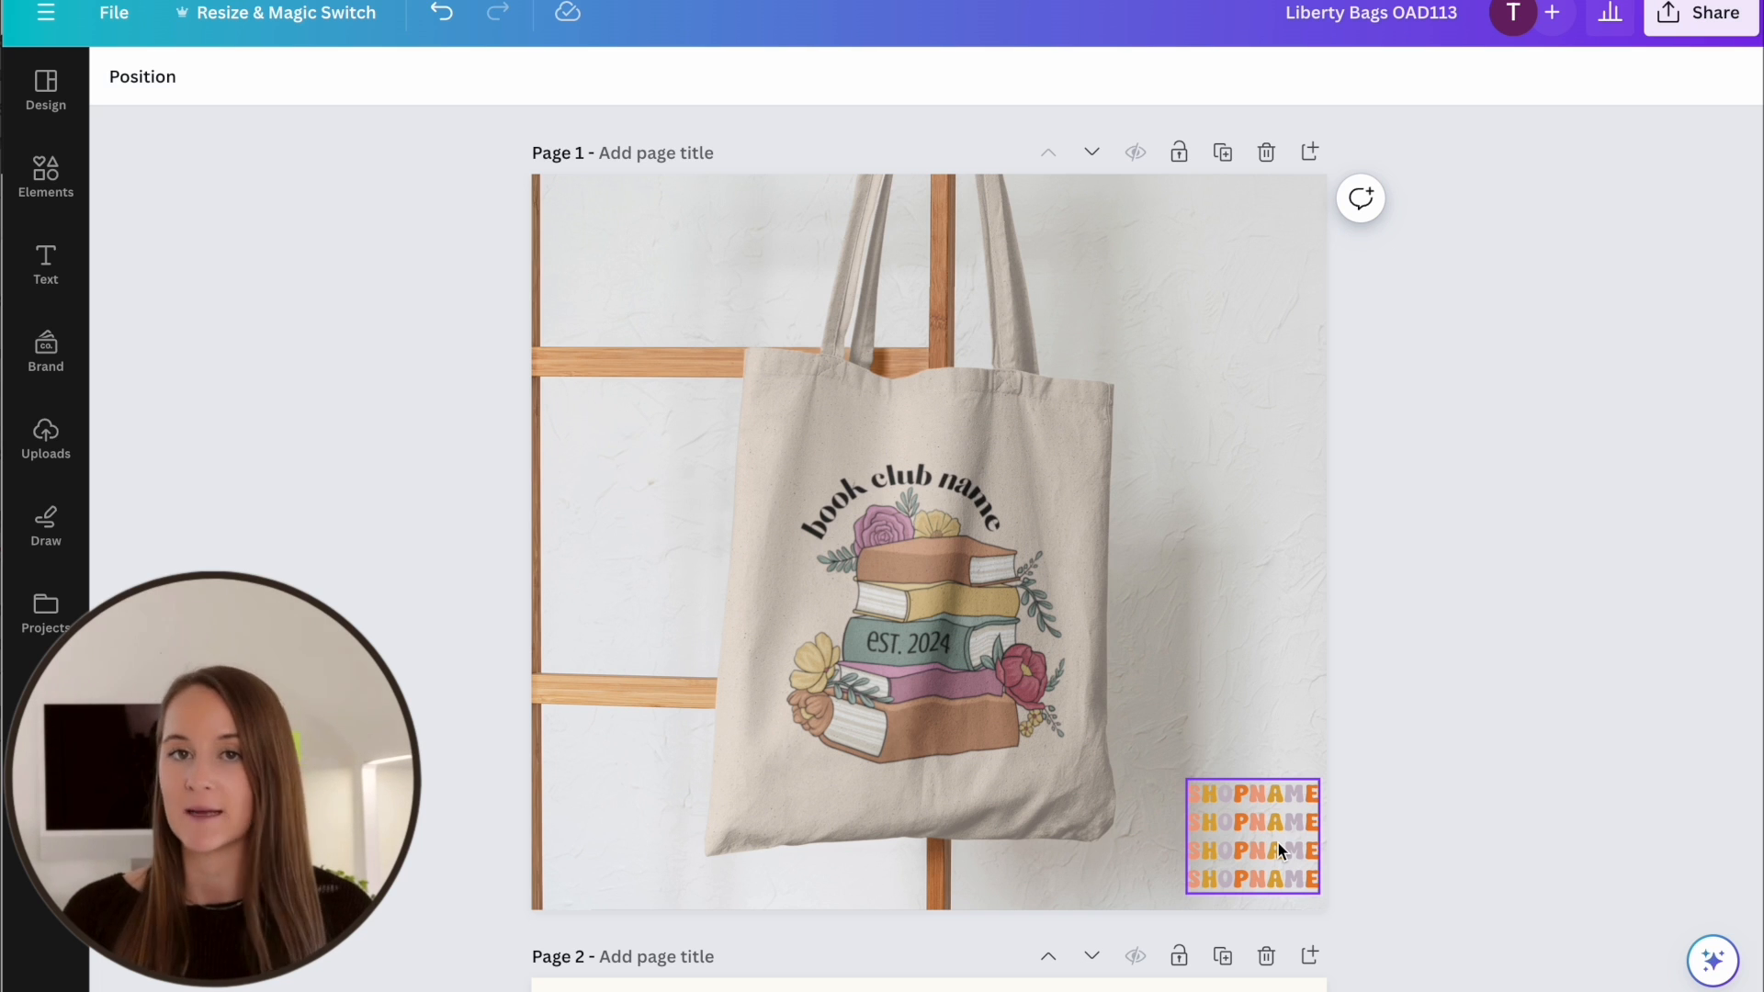
{"action": "scroll", "coordinate": [1350, 706], "scroll_direction": "down", "scroll_amount": 8}
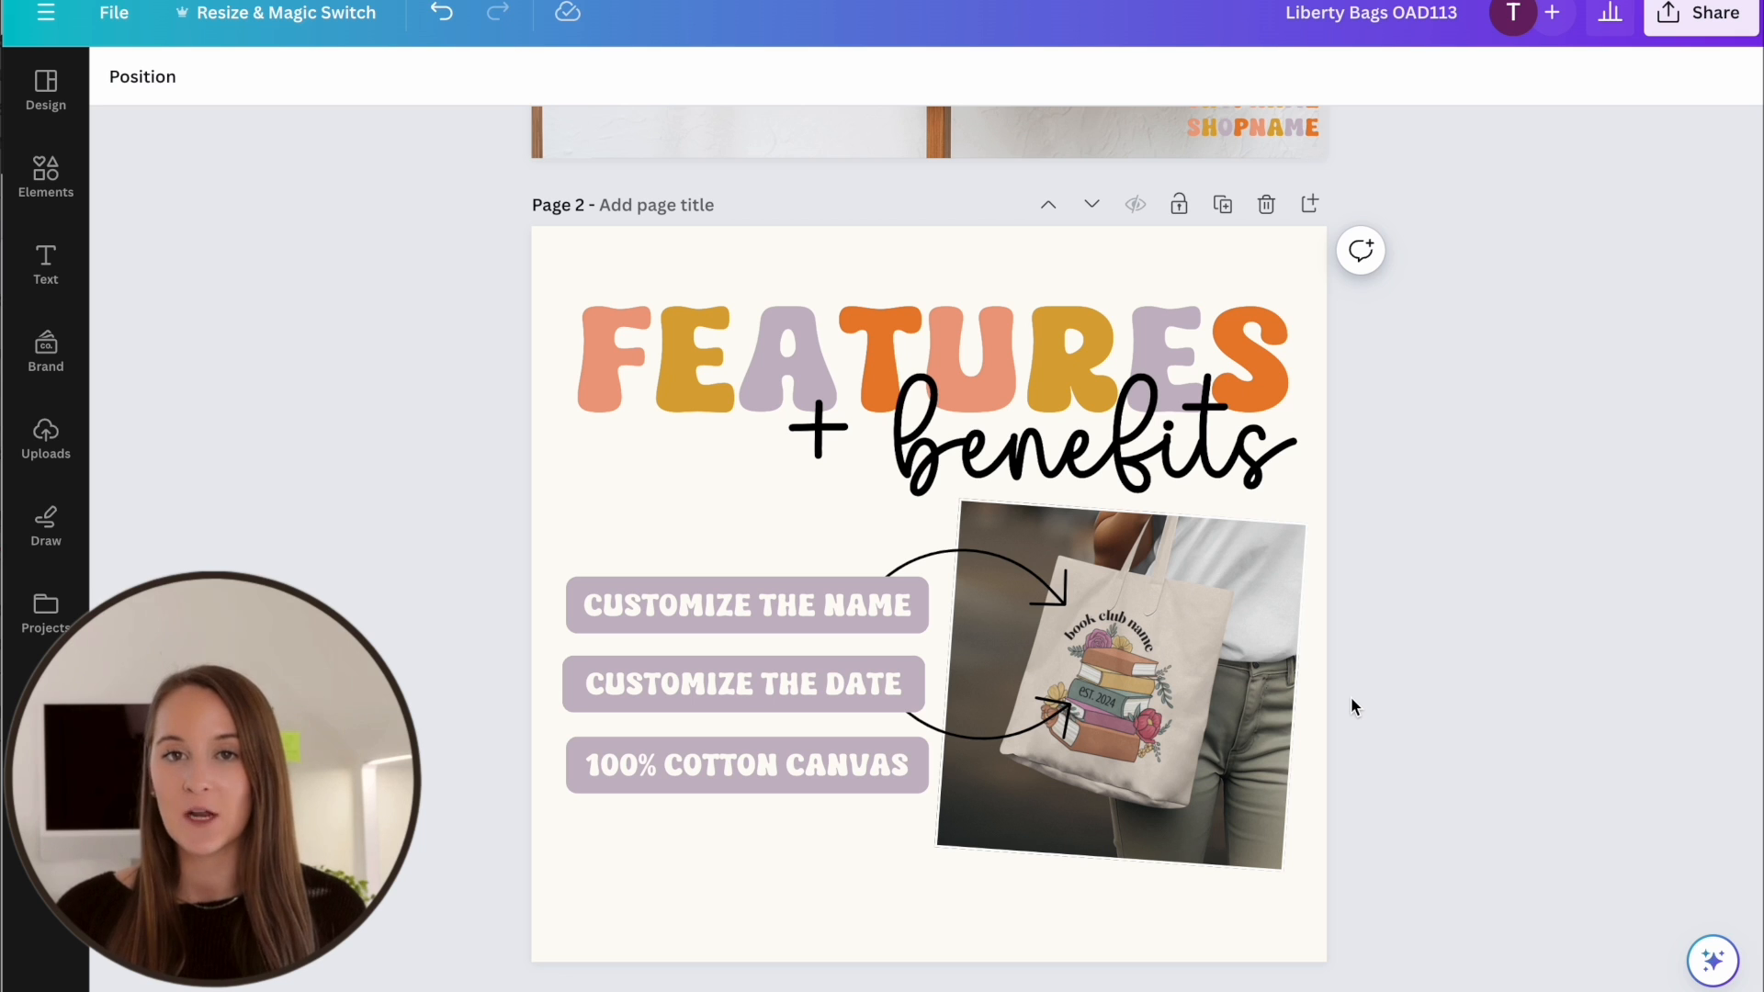
{"action": "scroll", "coordinate": [1351, 703], "scroll_direction": "down", "scroll_amount": 1}
{"action": "scroll", "coordinate": [1351, 703], "scroll_direction": "up", "scroll_amount": 1}
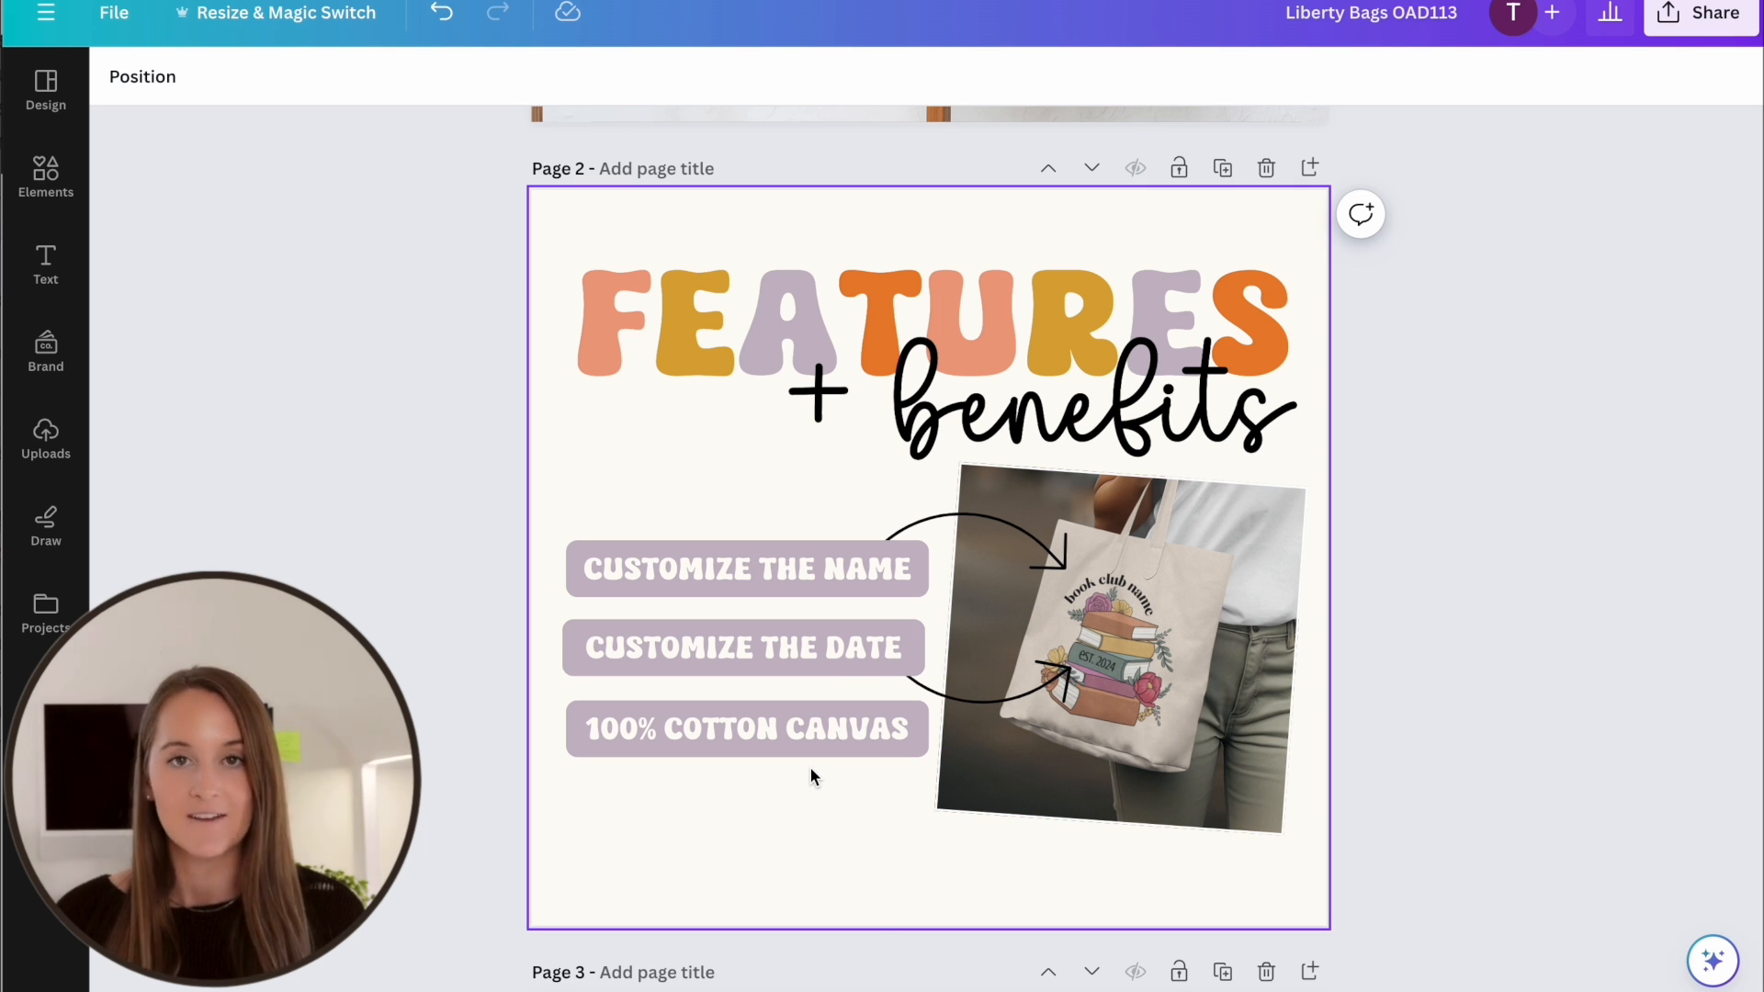
{"action": "scroll", "coordinate": [809, 770], "scroll_direction": "down", "scroll_amount": 5}
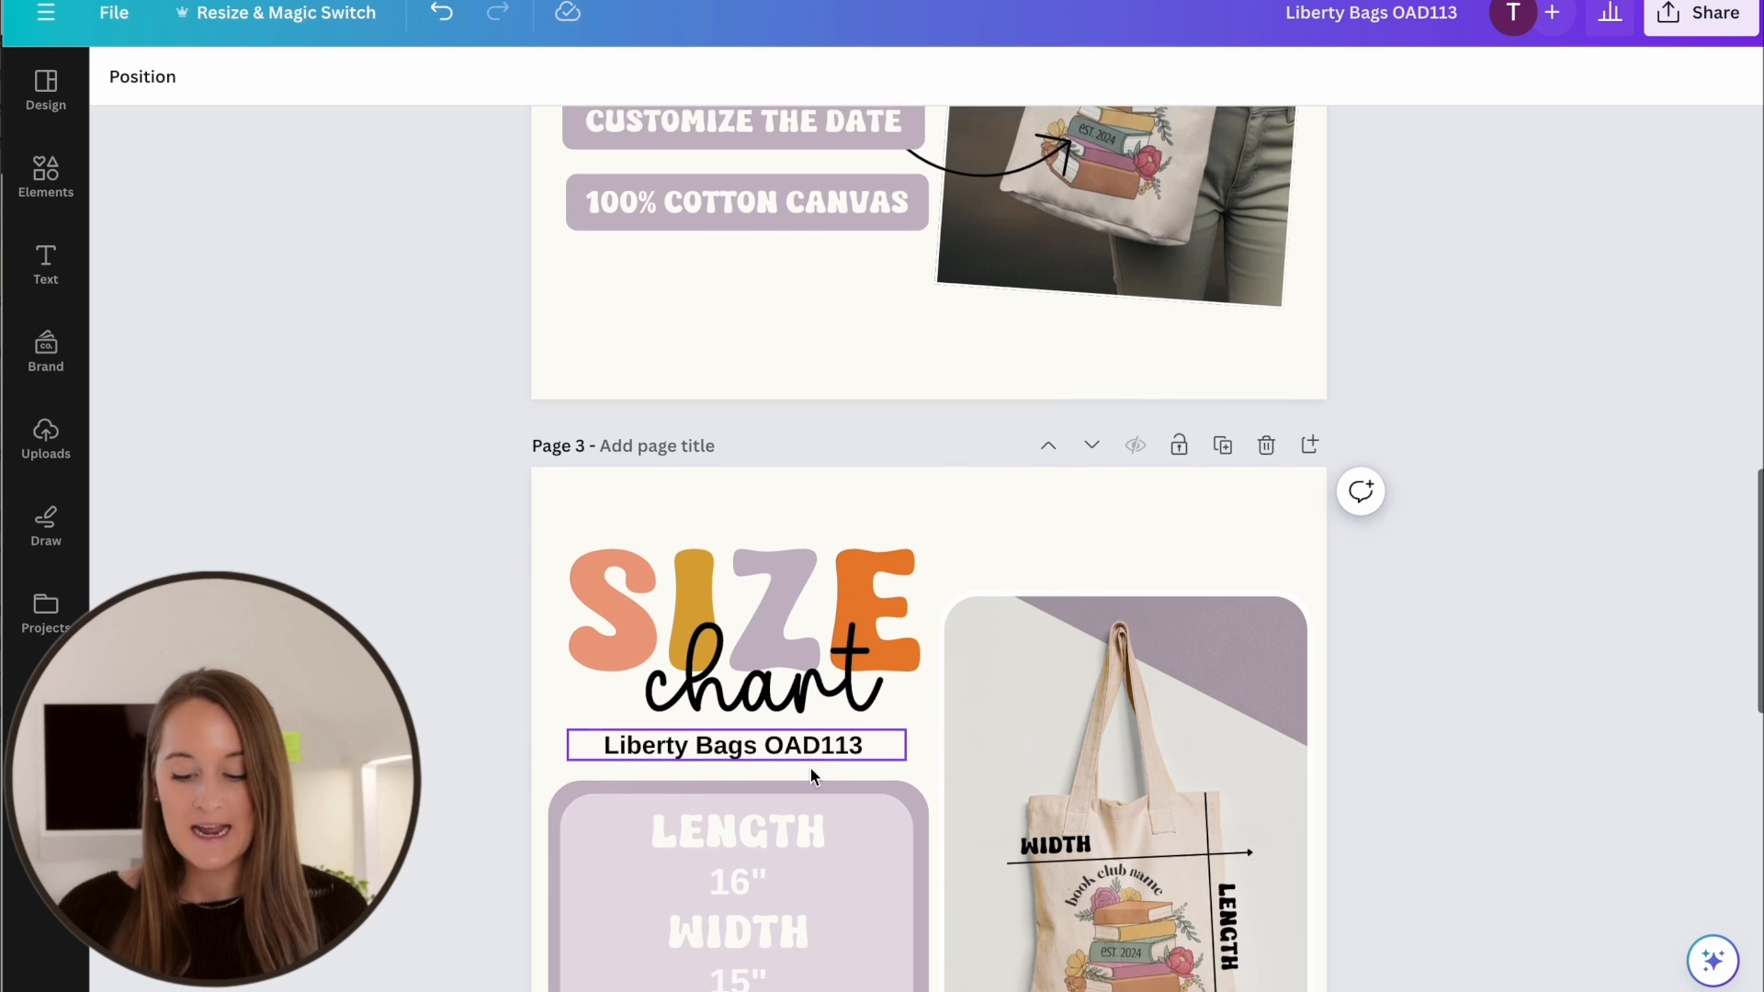
{"action": "scroll", "coordinate": [810, 768], "scroll_direction": "down", "scroll_amount": 3}
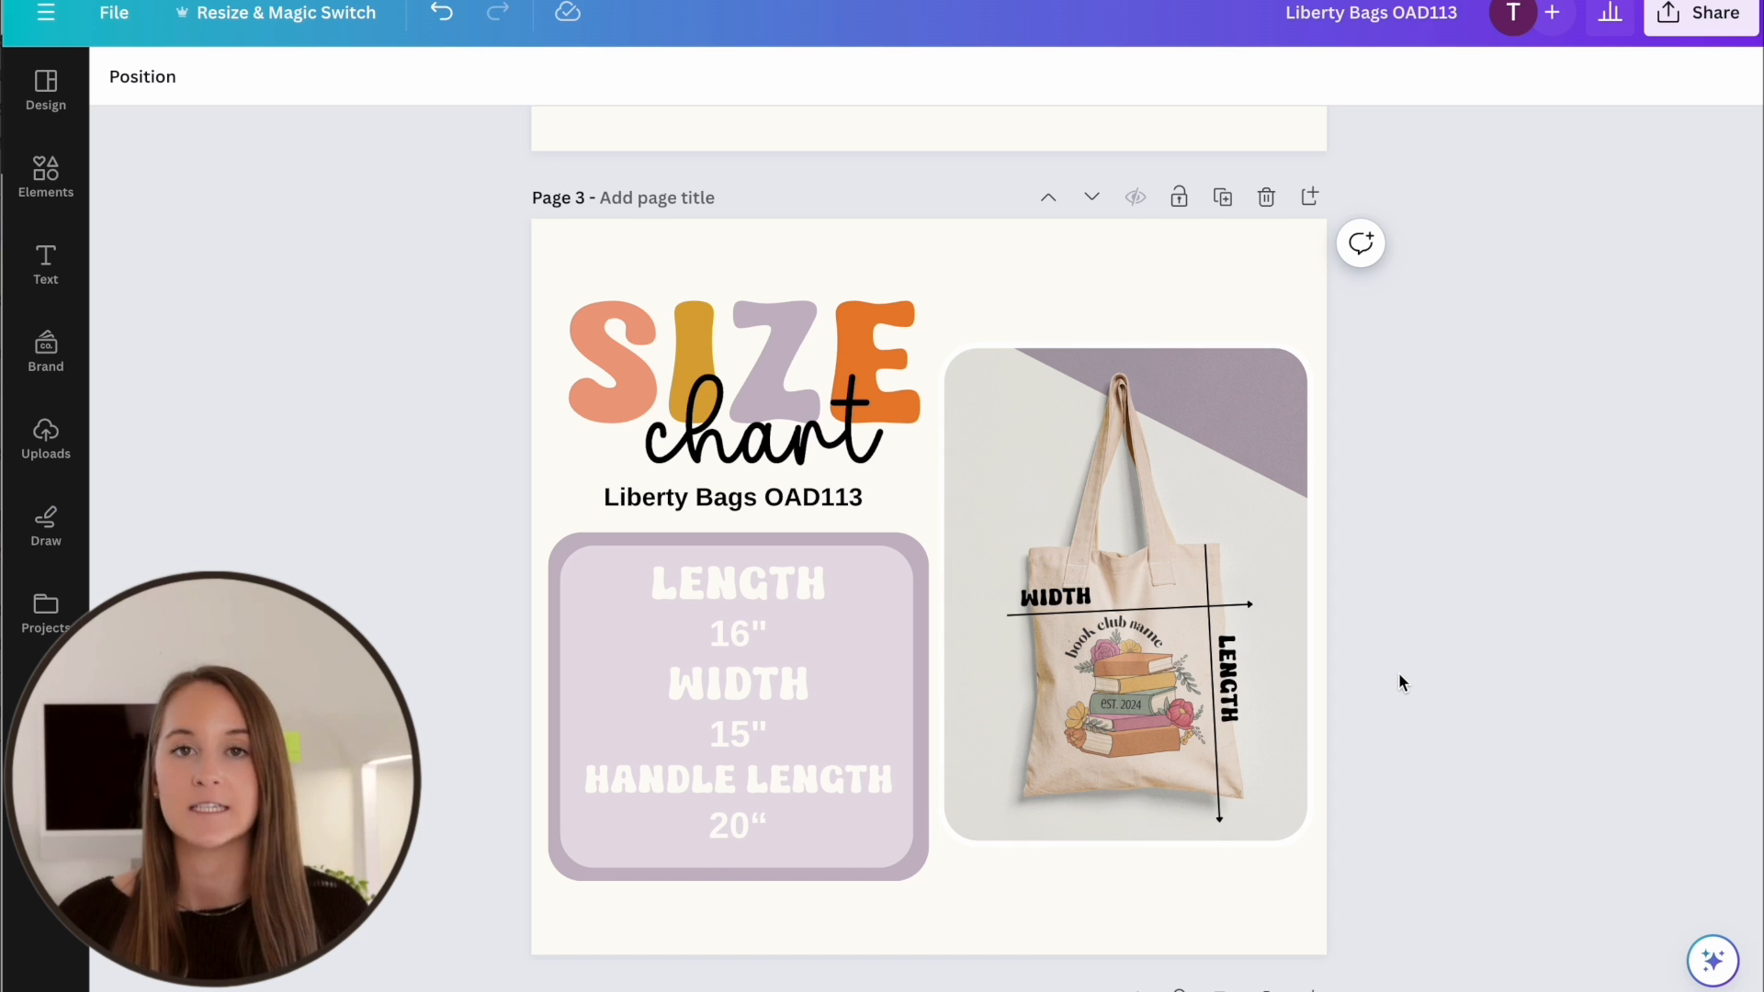
{"action": "scroll", "coordinate": [1398, 672], "scroll_direction": "down", "scroll_amount": 7}
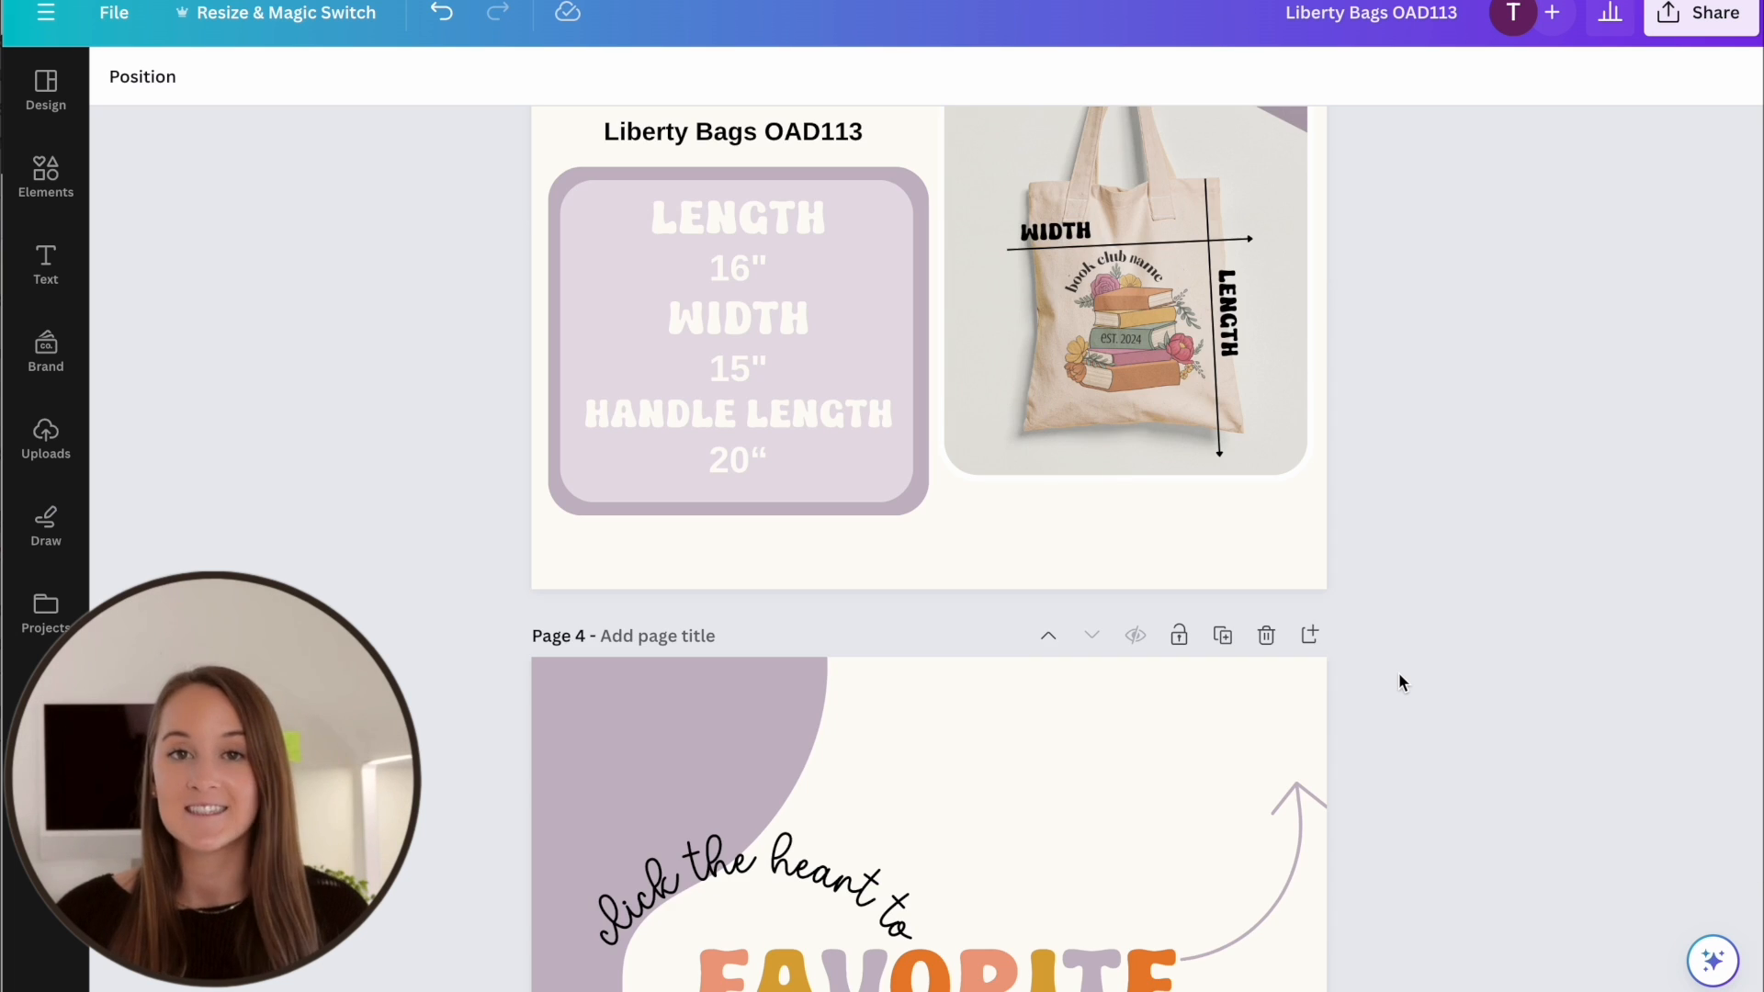
{"action": "scroll", "coordinate": [1398, 682], "scroll_direction": "down", "scroll_amount": 3}
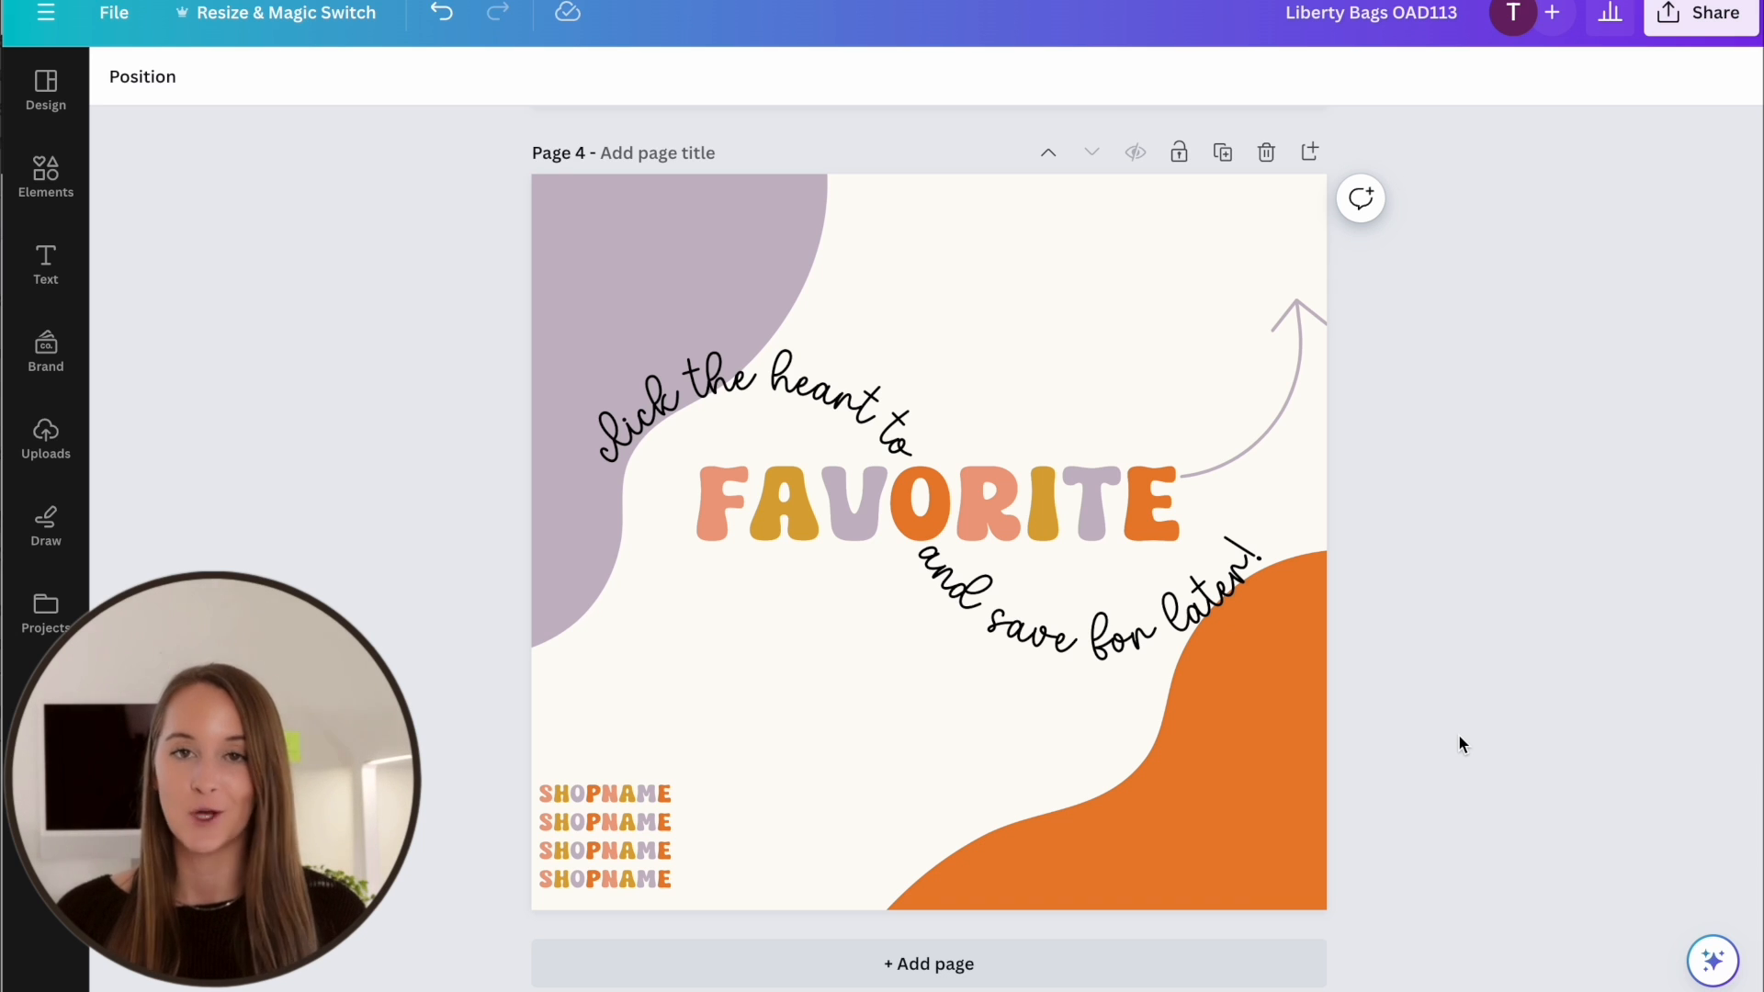
Switch to Printify's bag catalog and start designing the Liberty Bags OAD113 Cotton Canvas Tote Bag with Monster Digital
{"action": "left_click", "coordinate": [1643, 991]}
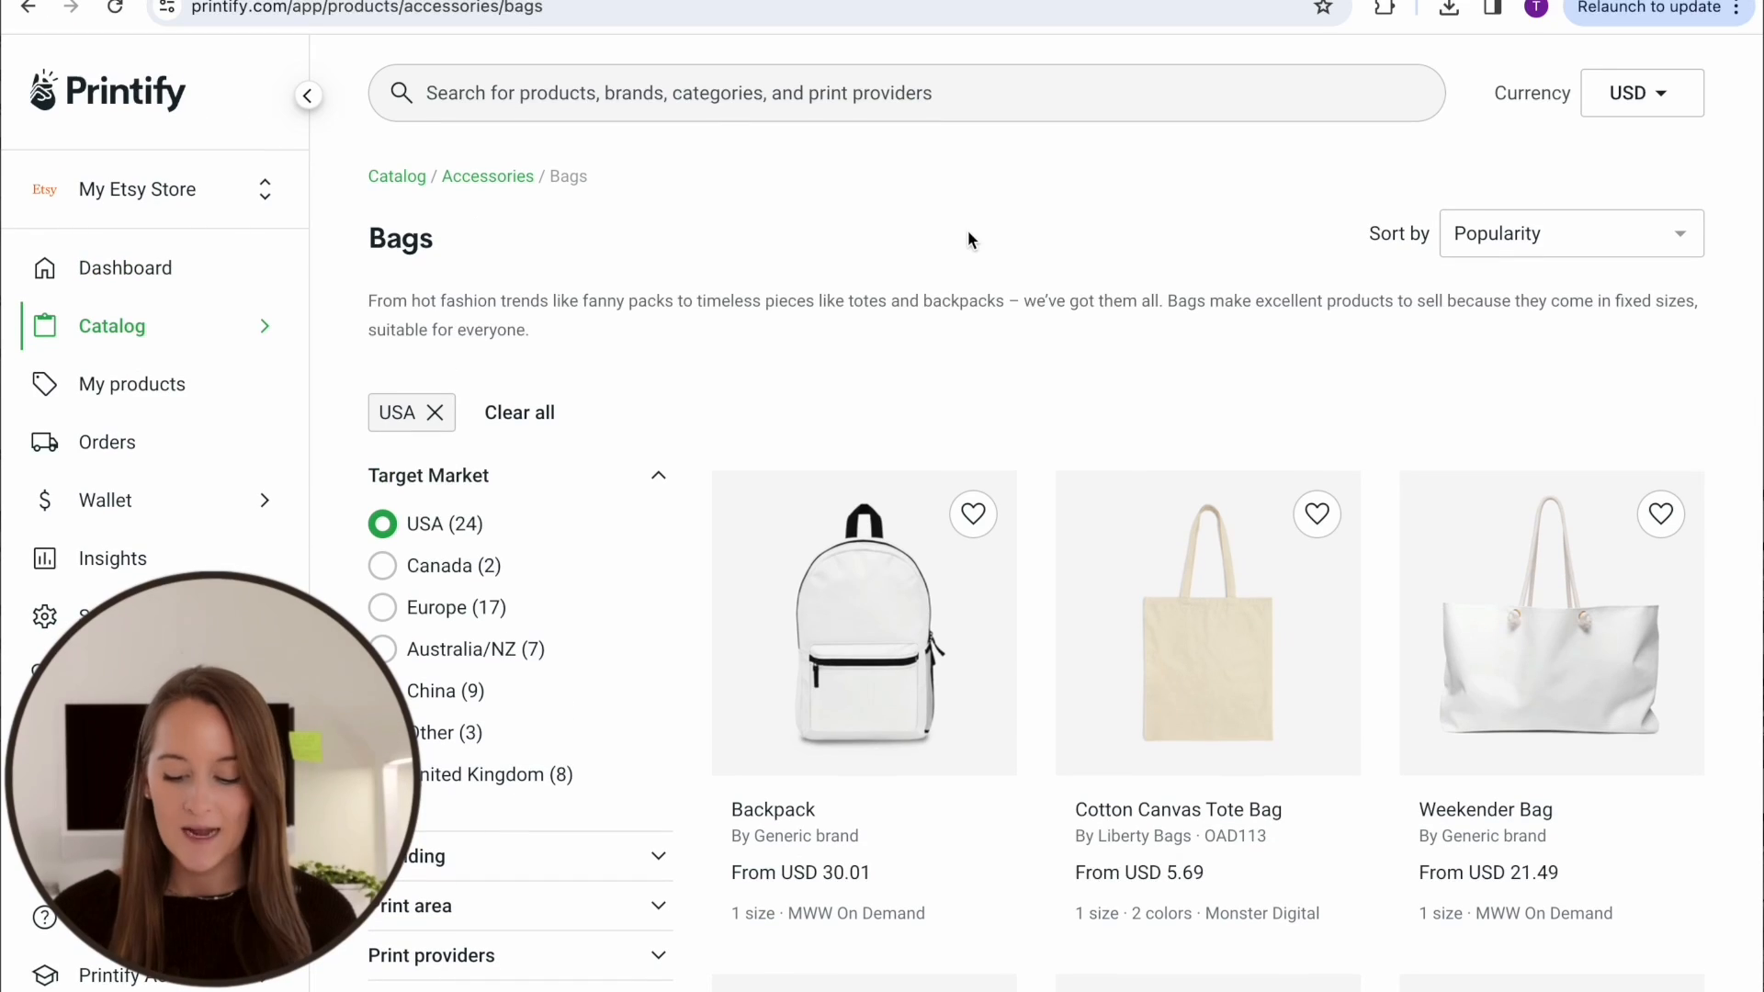
{"action": "left_click", "coordinate": [1209, 625]}
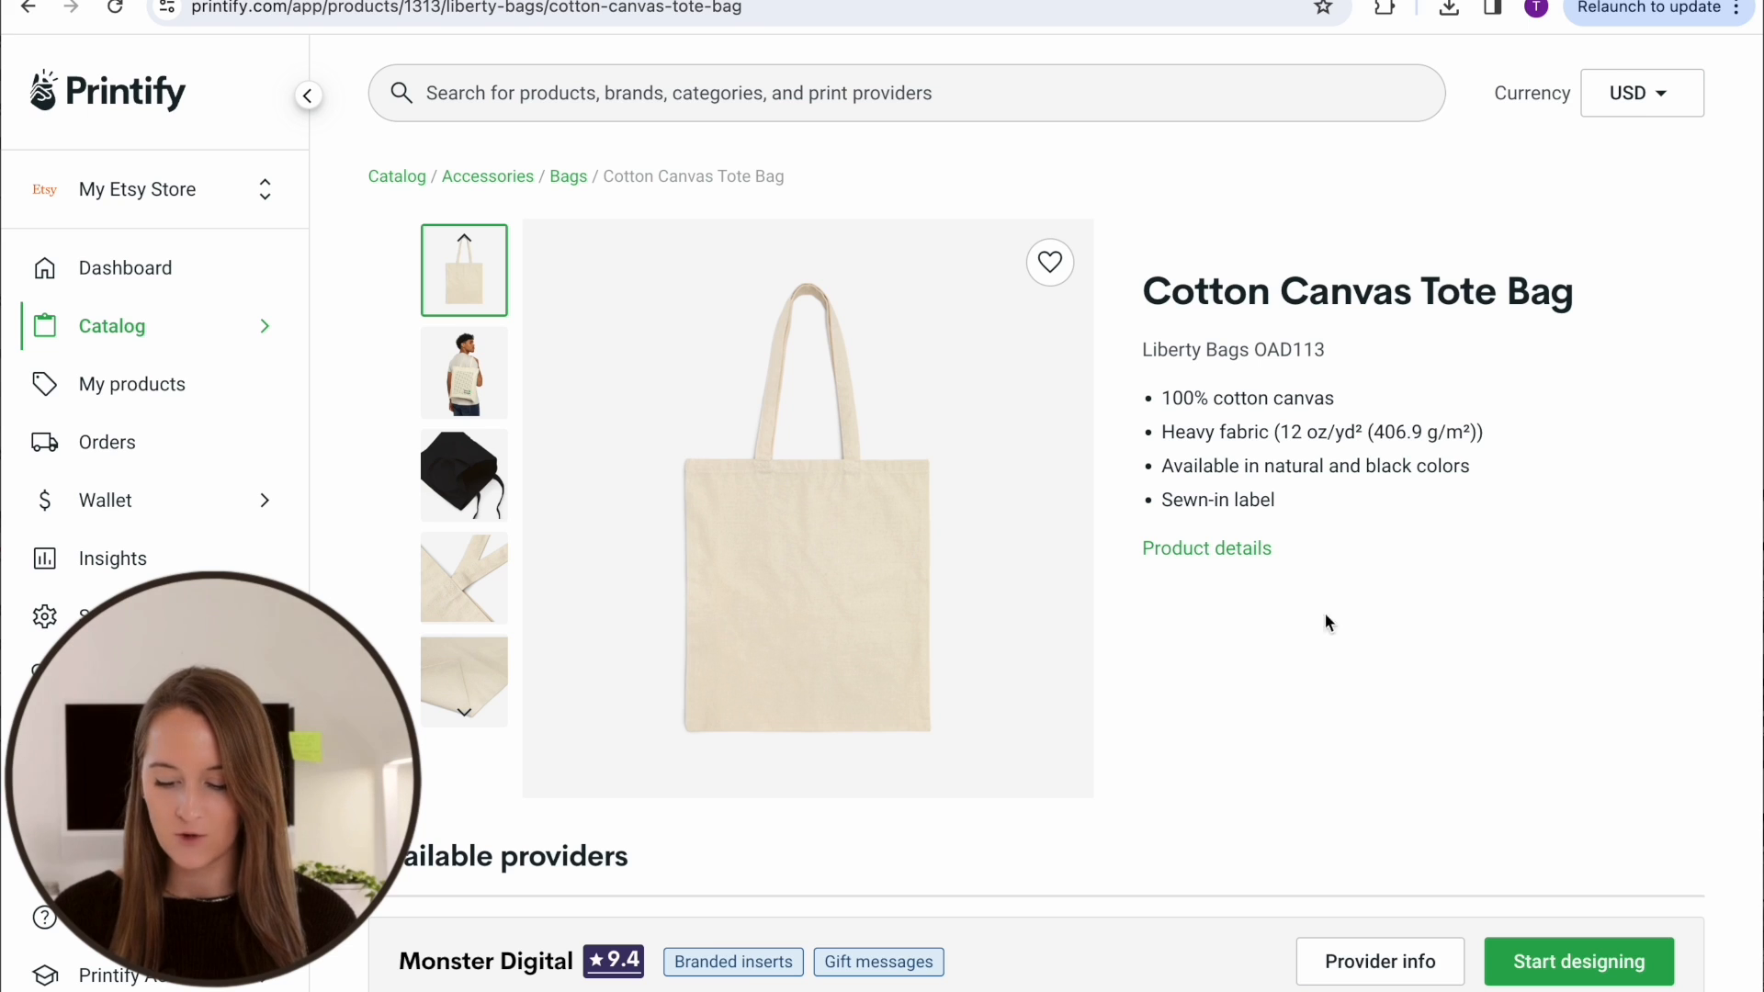
{"action": "scroll", "coordinate": [1418, 625], "scroll_direction": "down", "scroll_amount": 3}
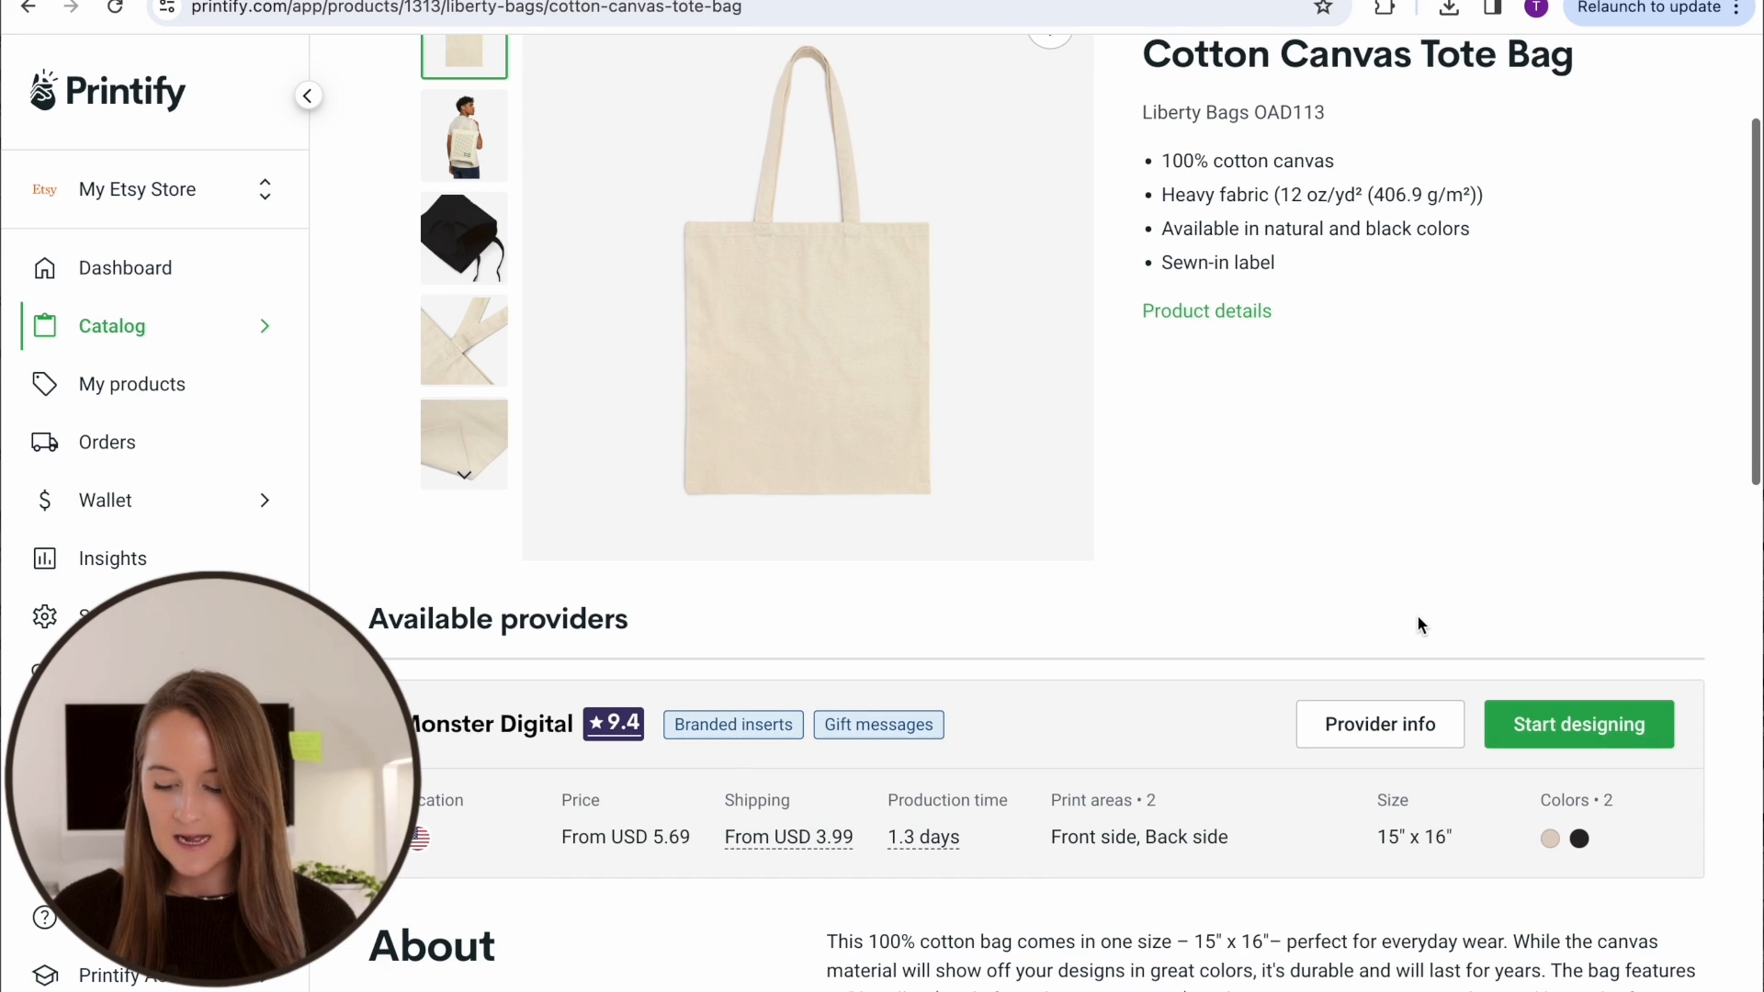
{"action": "left_click", "coordinate": [1557, 726]}
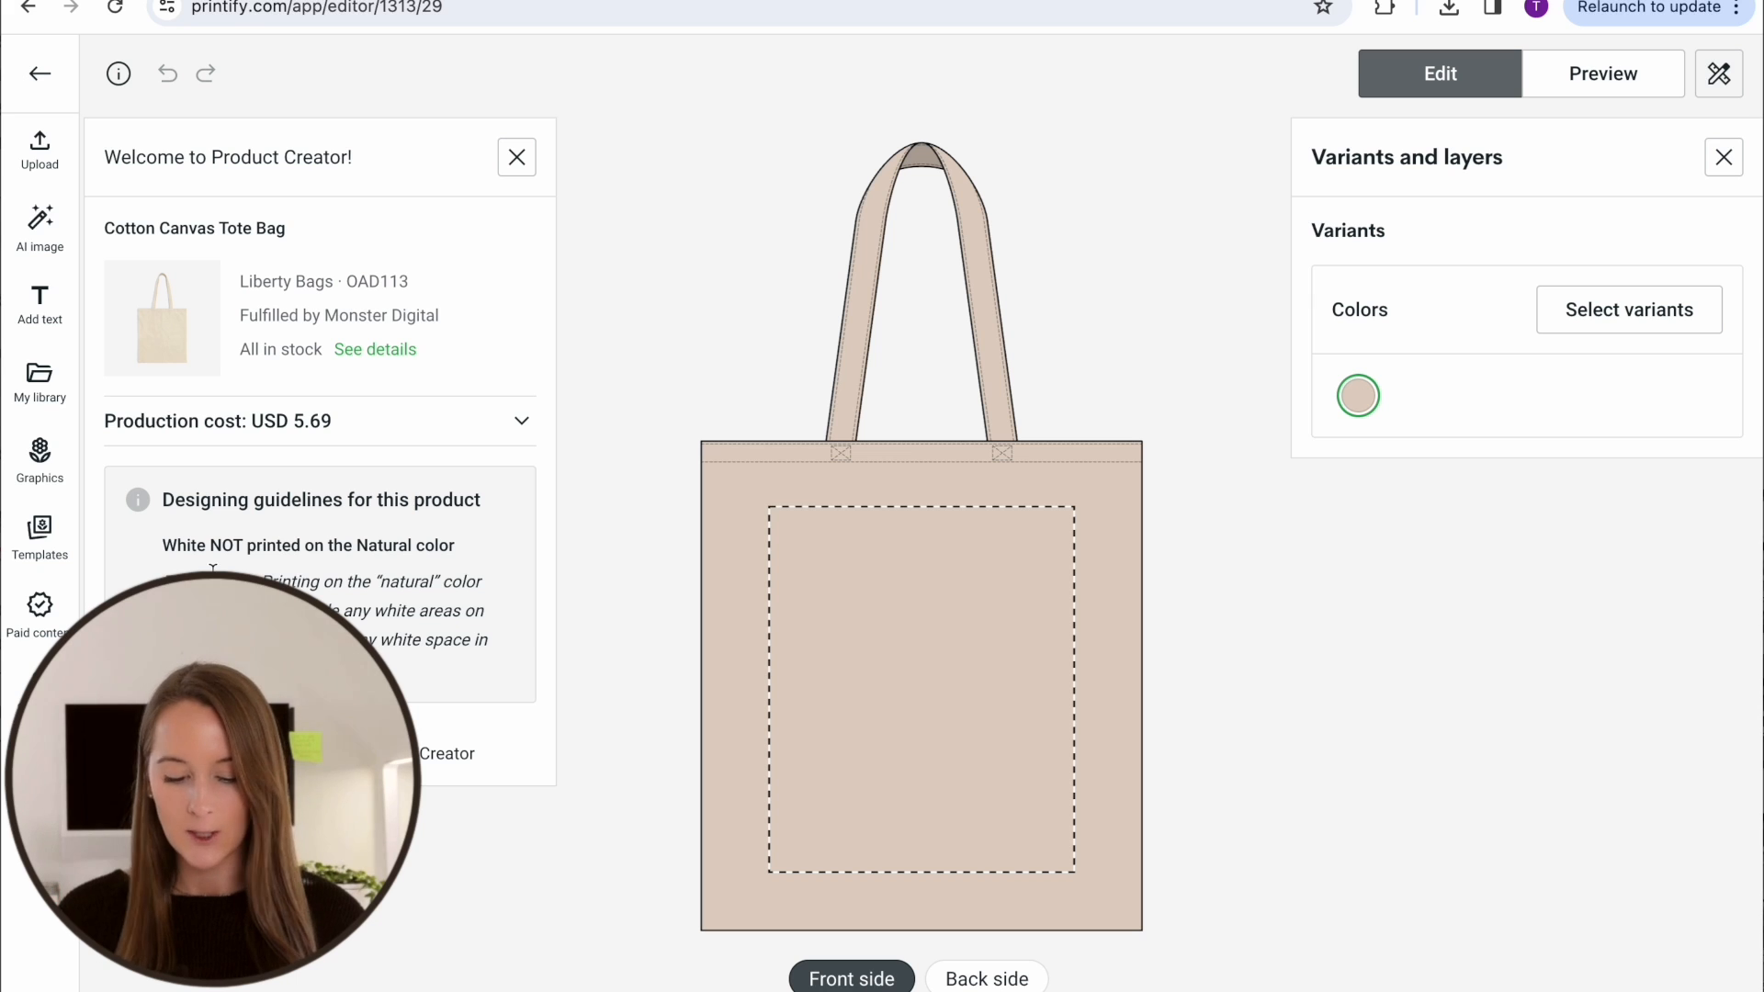
Place Book Club Design.png on the tote's front side, enlarge it to about 12.37 in wide, and center it in the print area
{"action": "left_click_drag", "start_coordinate": [1488, 537], "coordinate": [902, 577]}
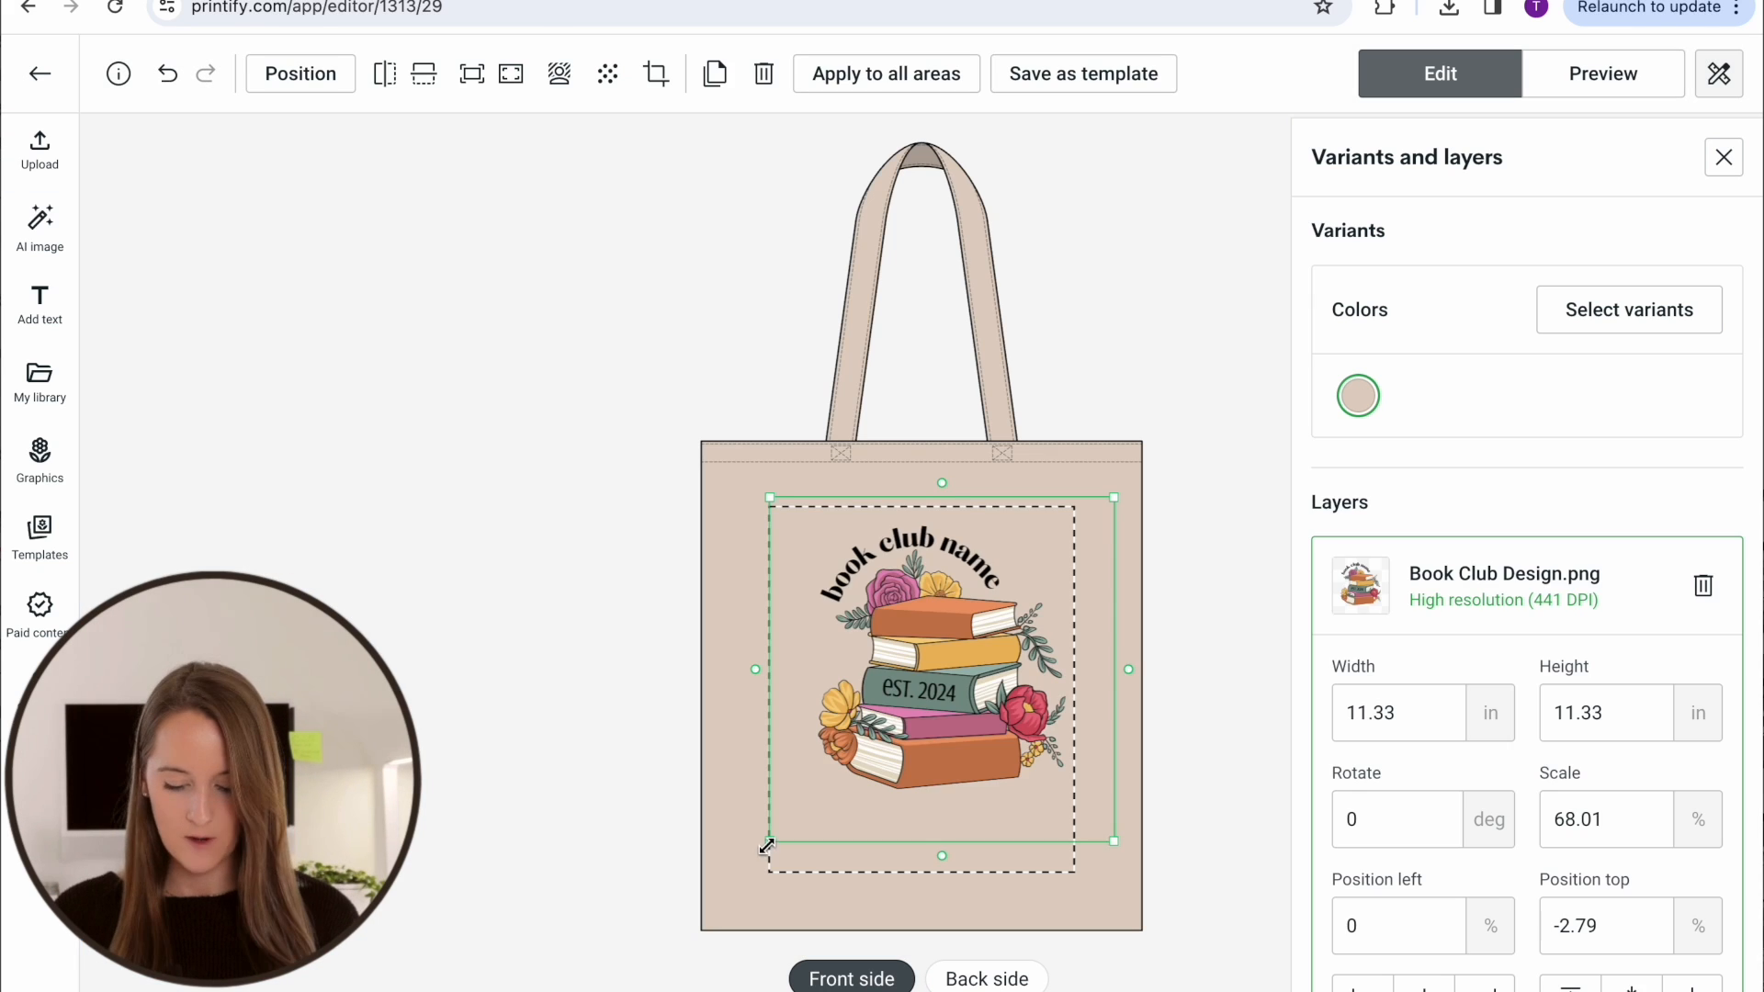
{"action": "left_click_drag", "start_coordinate": [770, 842], "coordinate": [754, 871]}
{"action": "left_click_drag", "start_coordinate": [882, 764], "coordinate": [928, 795]}
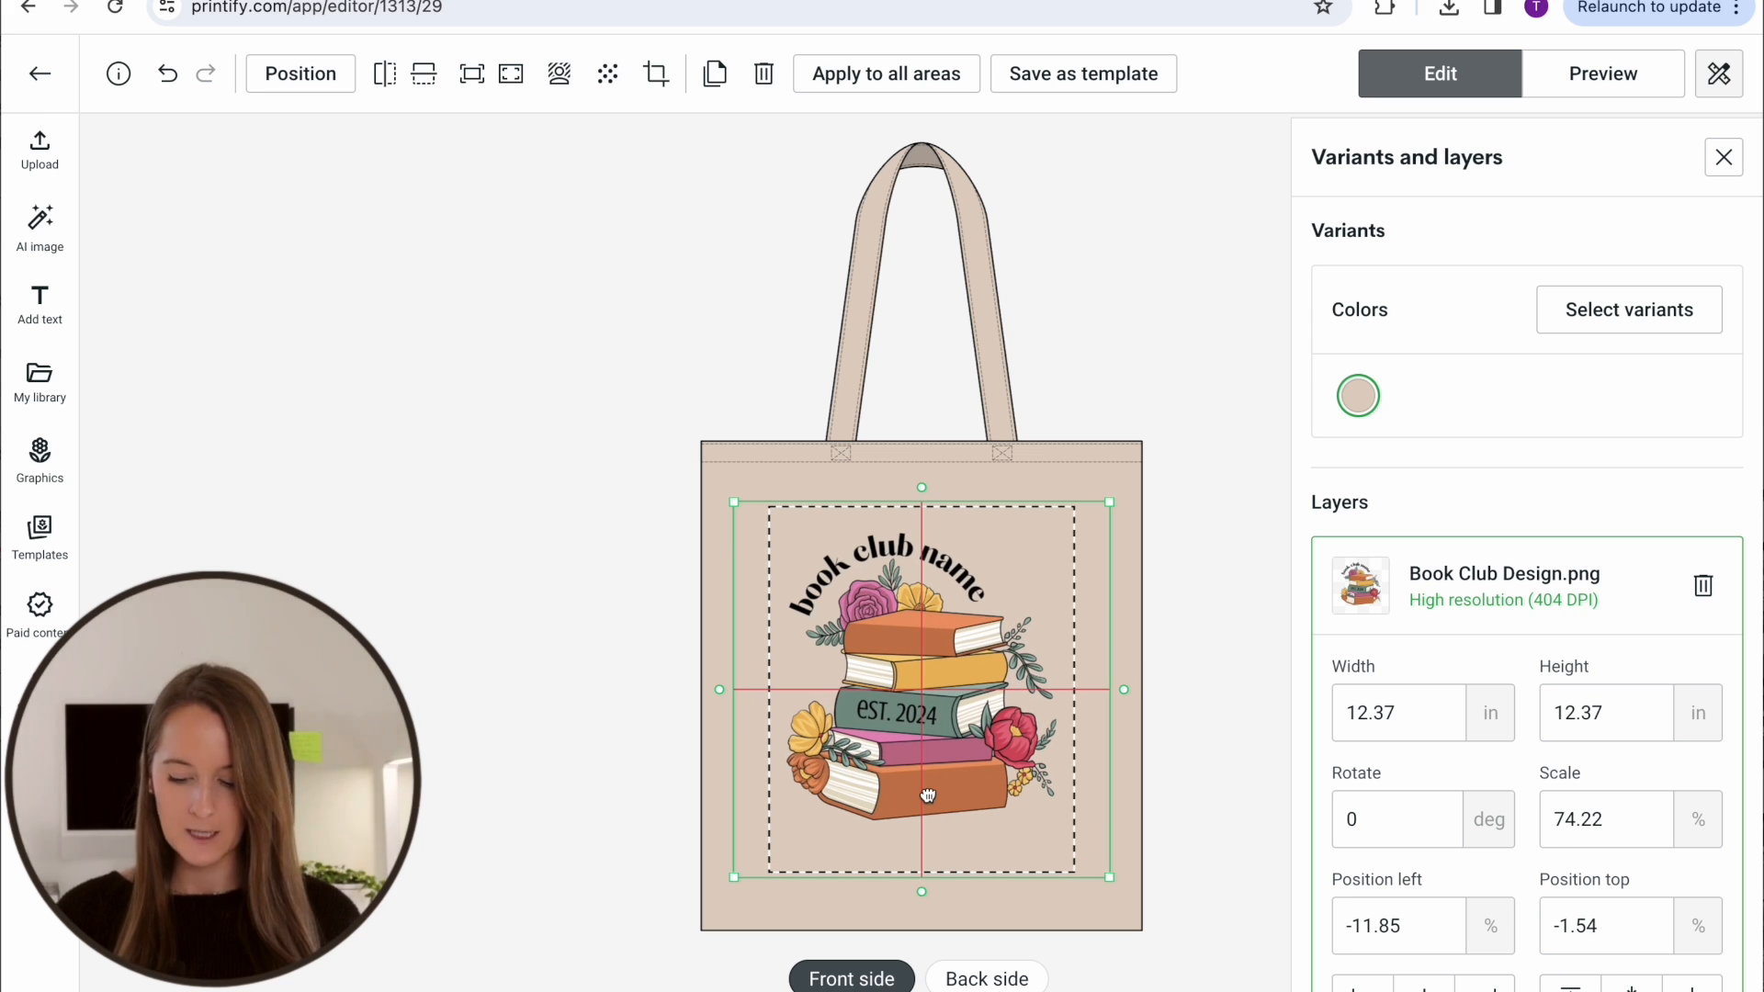
{"action": "left_click_drag", "start_coordinate": [928, 796], "coordinate": [928, 795]}
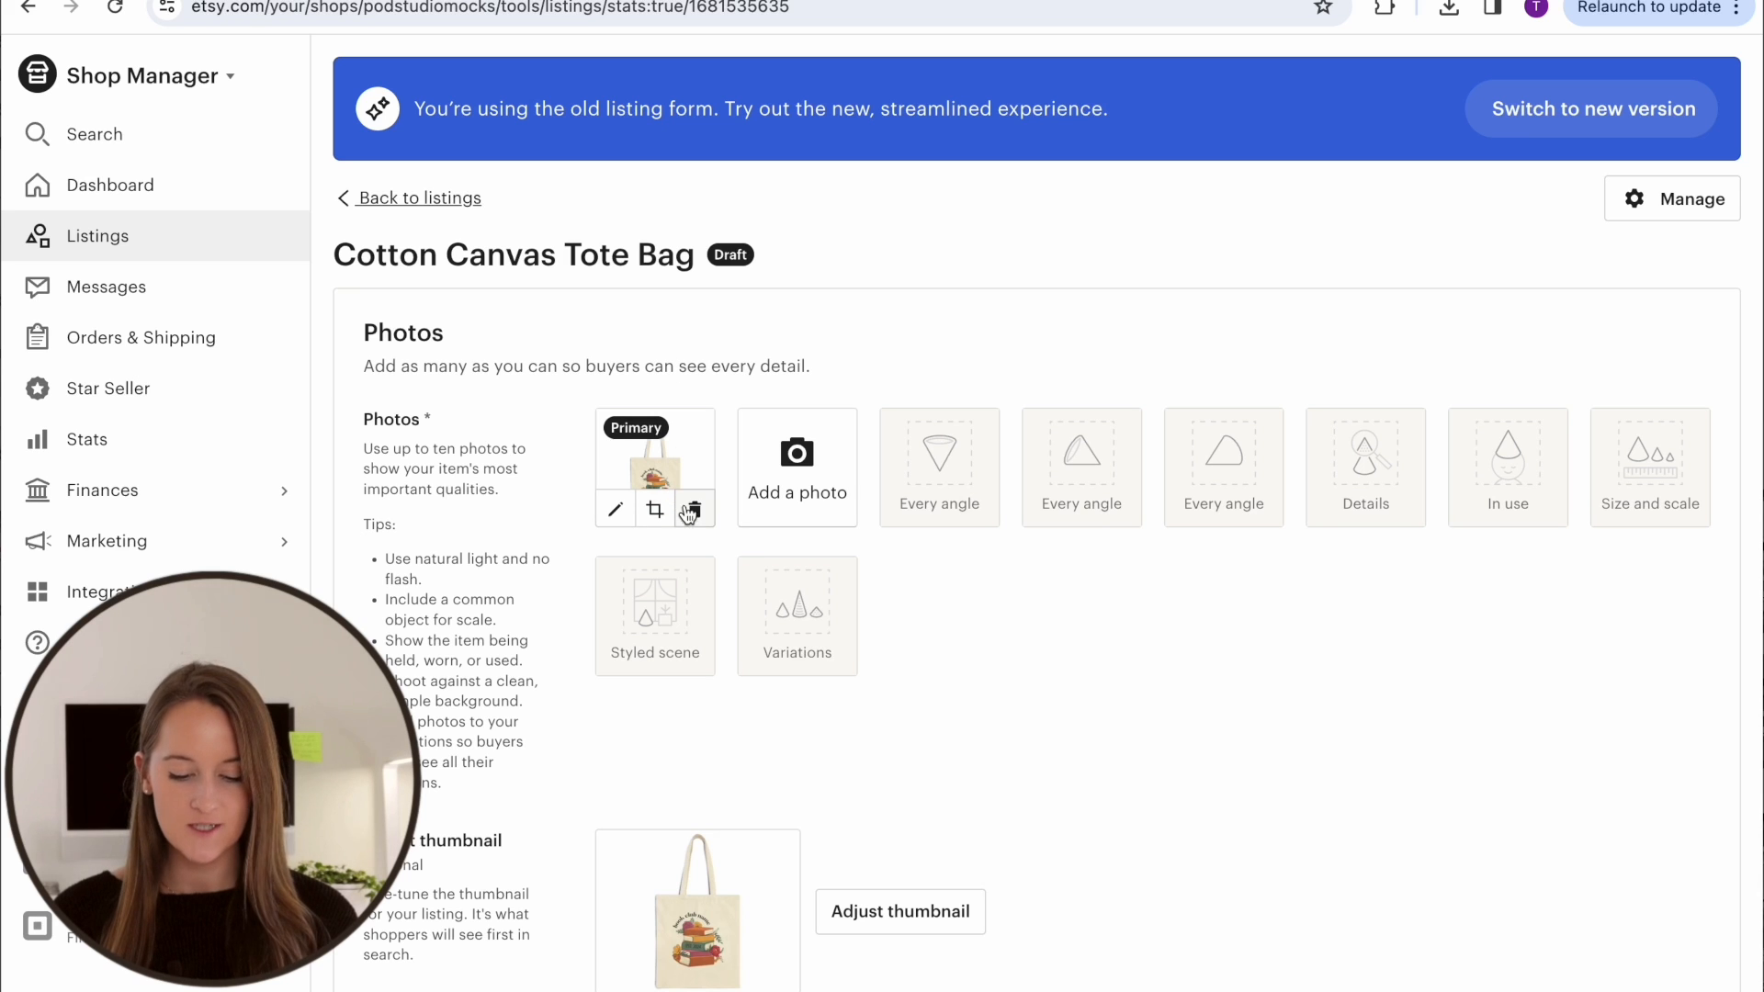
In the Etsy draft listing, replace the existing product photo with 1.jpg to 4.jpg from the Liberty Bags OAD113 folder
{"action": "left_click", "coordinate": [694, 513]}
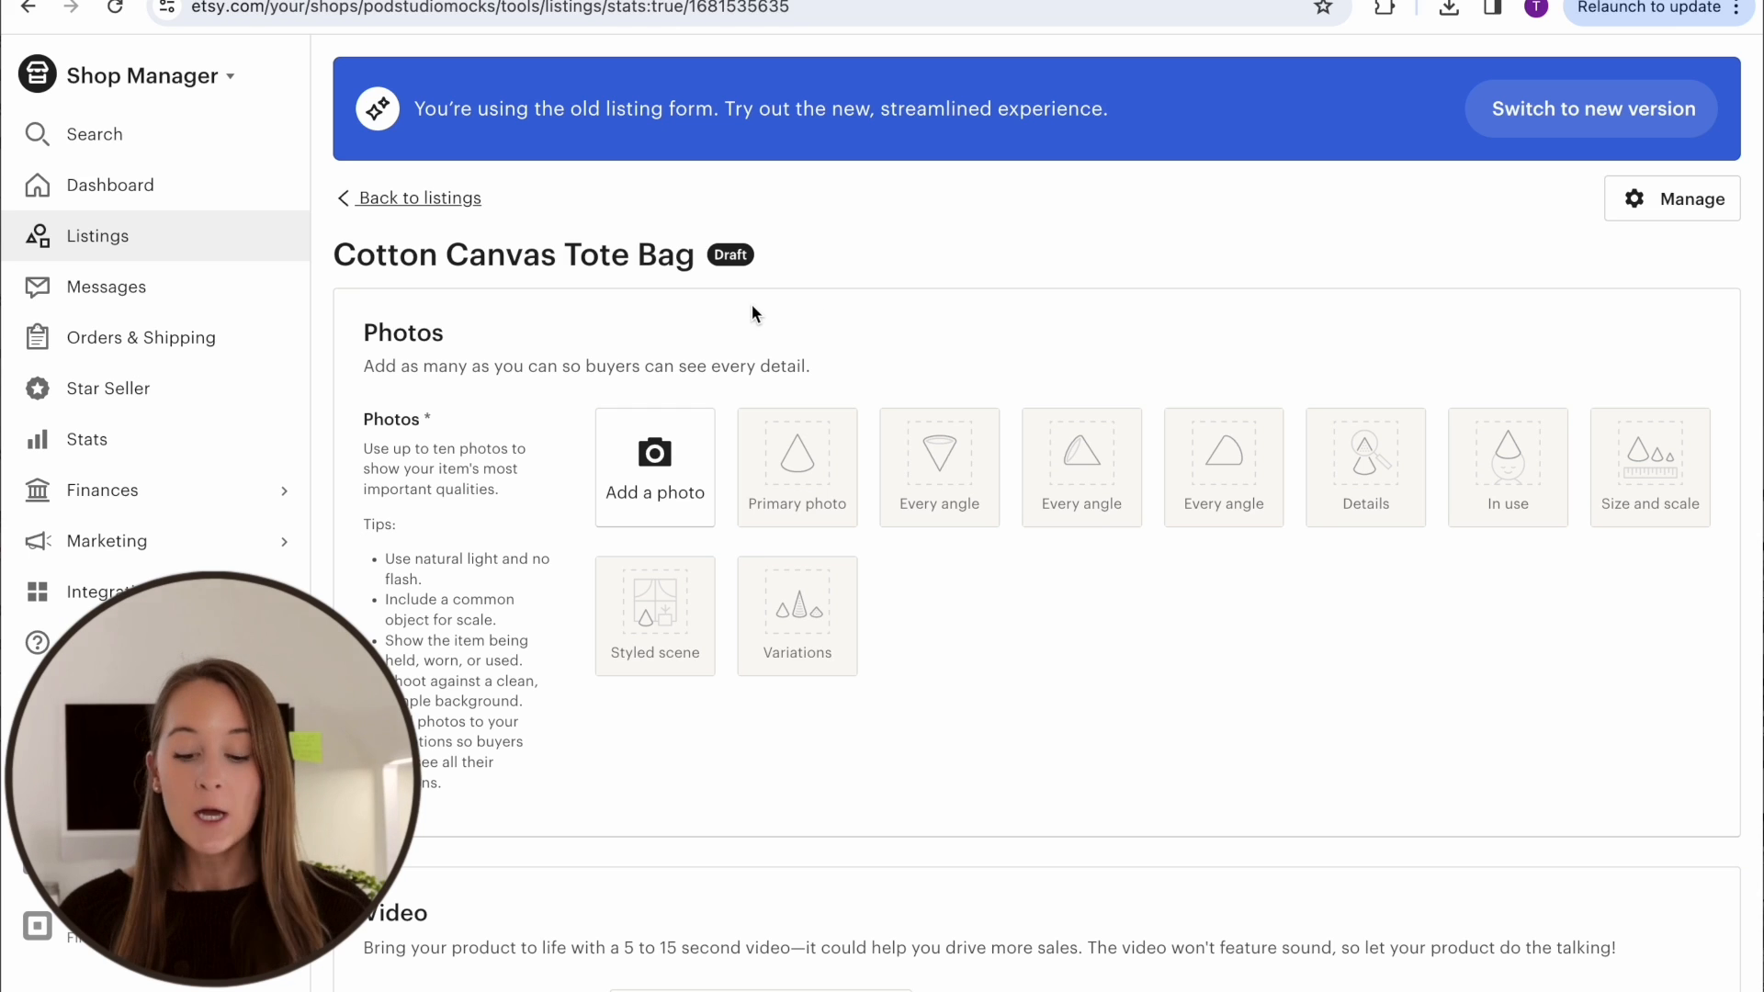
{"action": "key", "text": "super+Tab"}
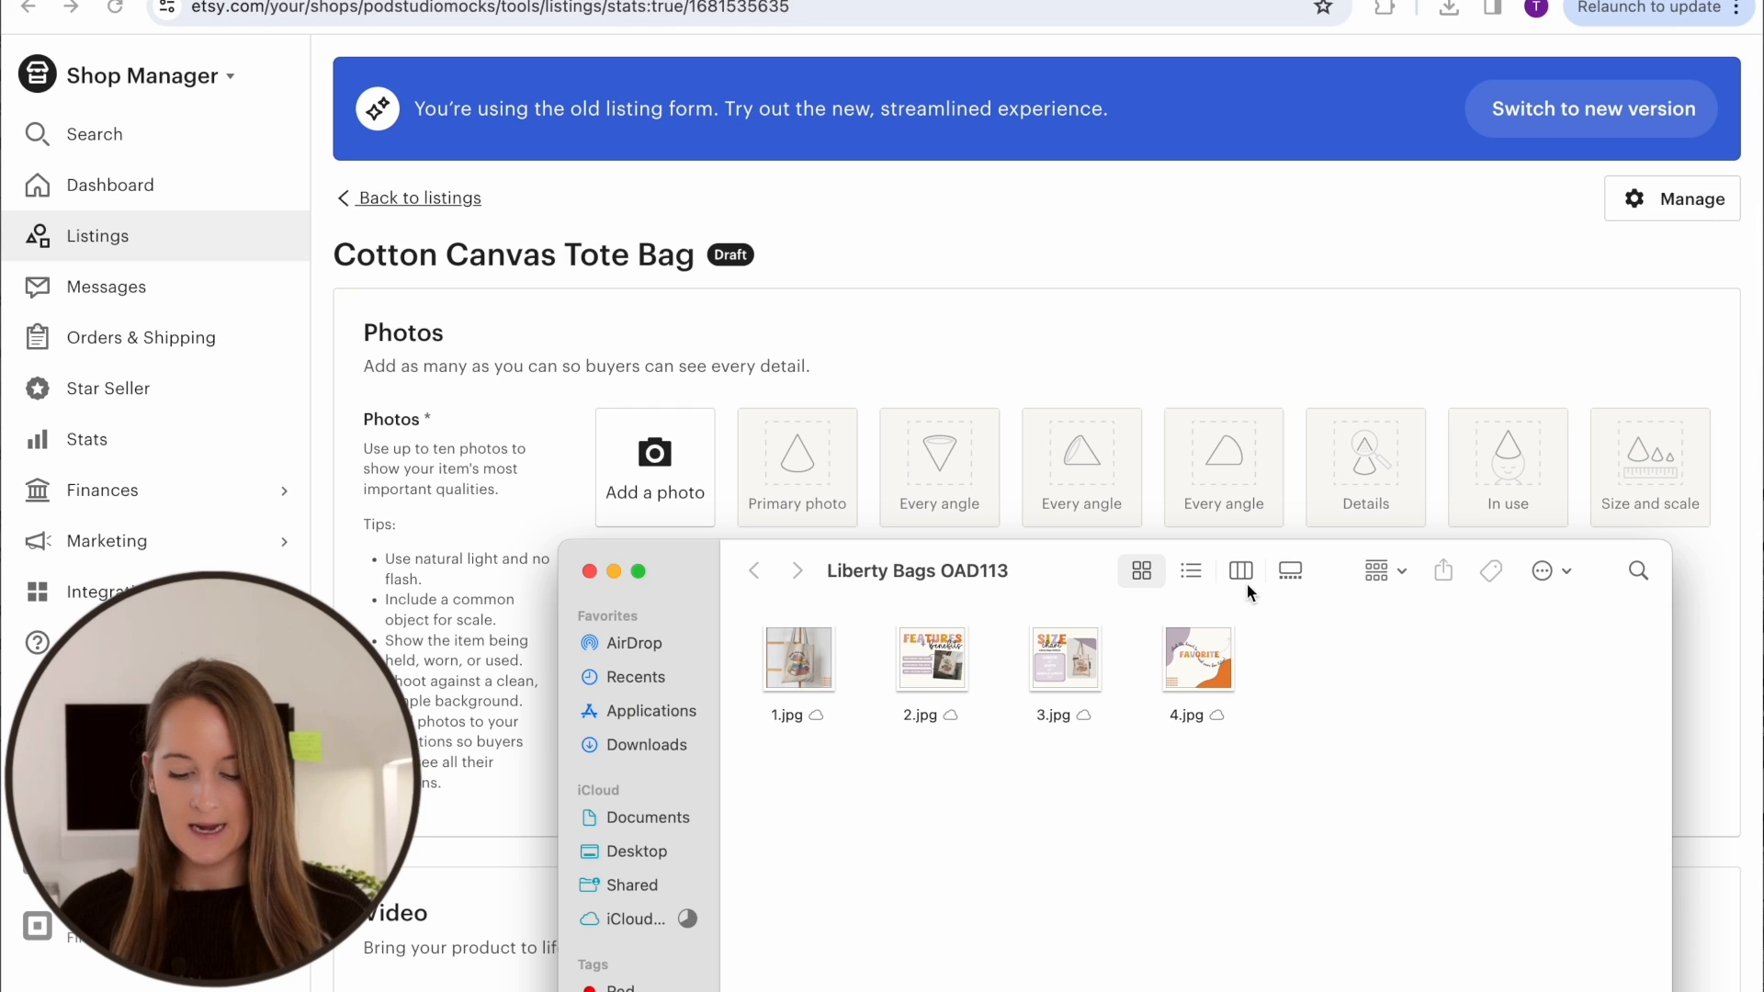
{"action": "left_click_drag", "start_coordinate": [759, 822], "coordinate": [1200, 668]}
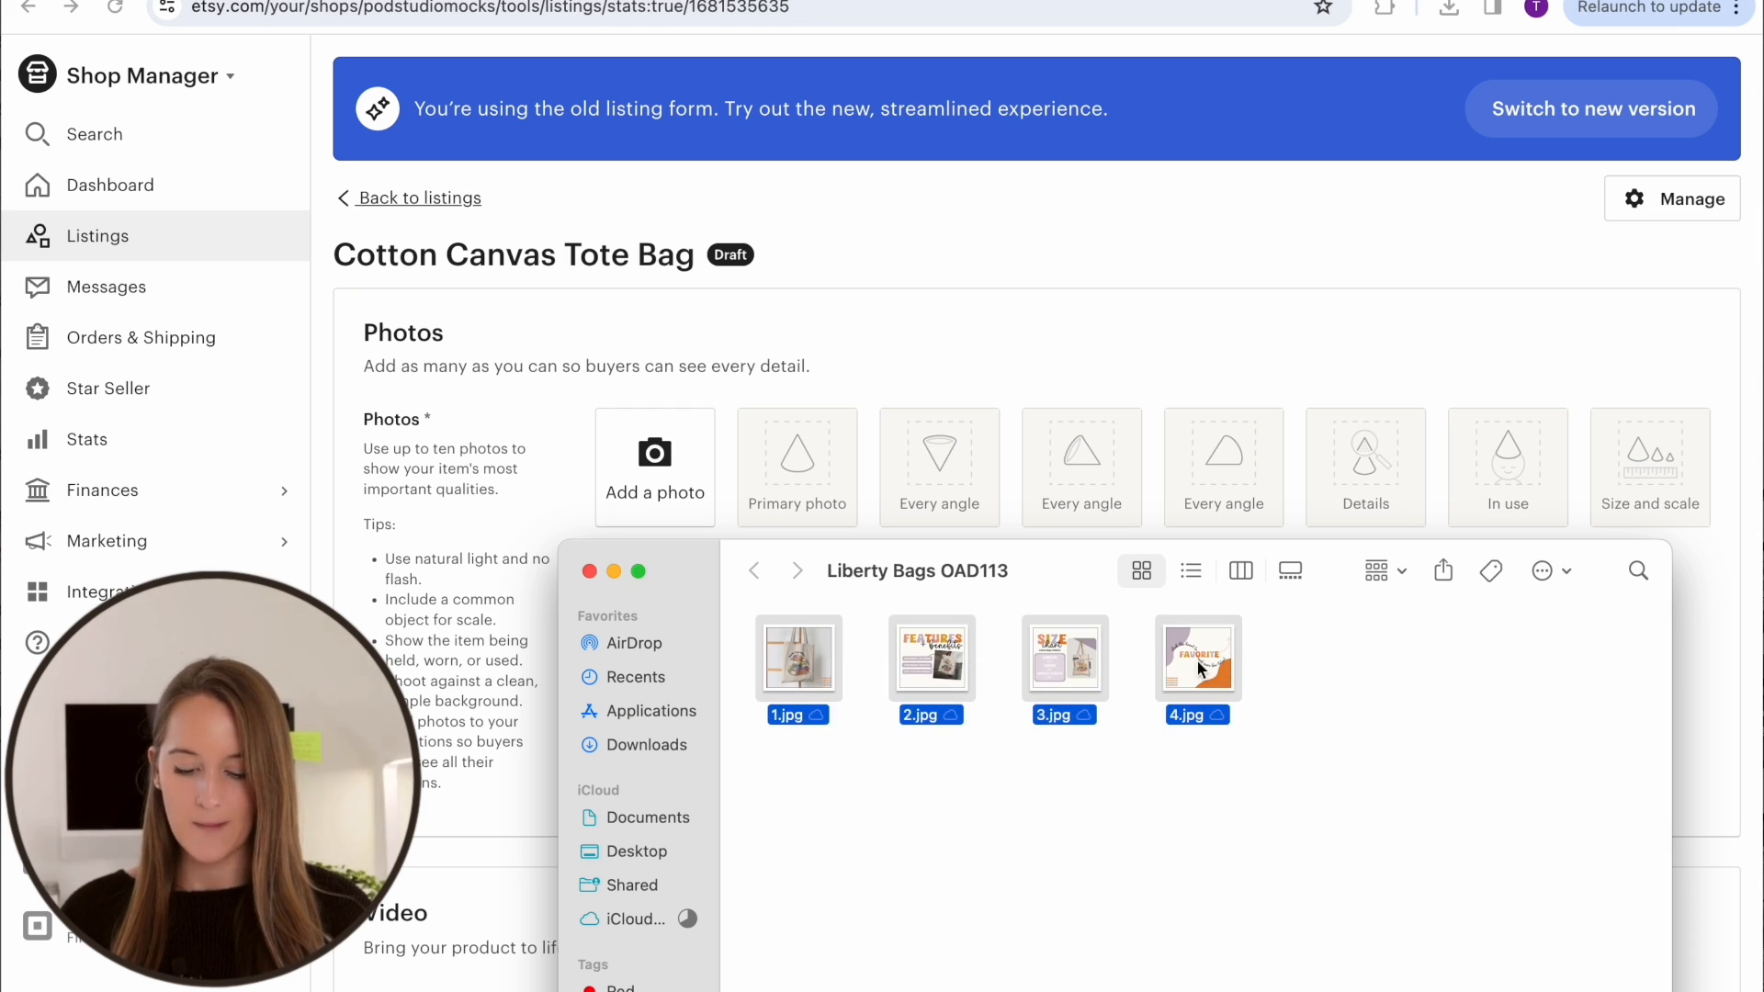
{"action": "left_click_drag", "start_coordinate": [808, 648], "coordinate": [664, 444]}
Adjust the listing thumbnail with a slight zoom, center the tote bag in the frame, and save it
{"action": "scroll", "coordinate": [957, 748], "scroll_direction": "down", "scroll_amount": 2}
{"action": "left_click", "coordinate": [949, 747]}
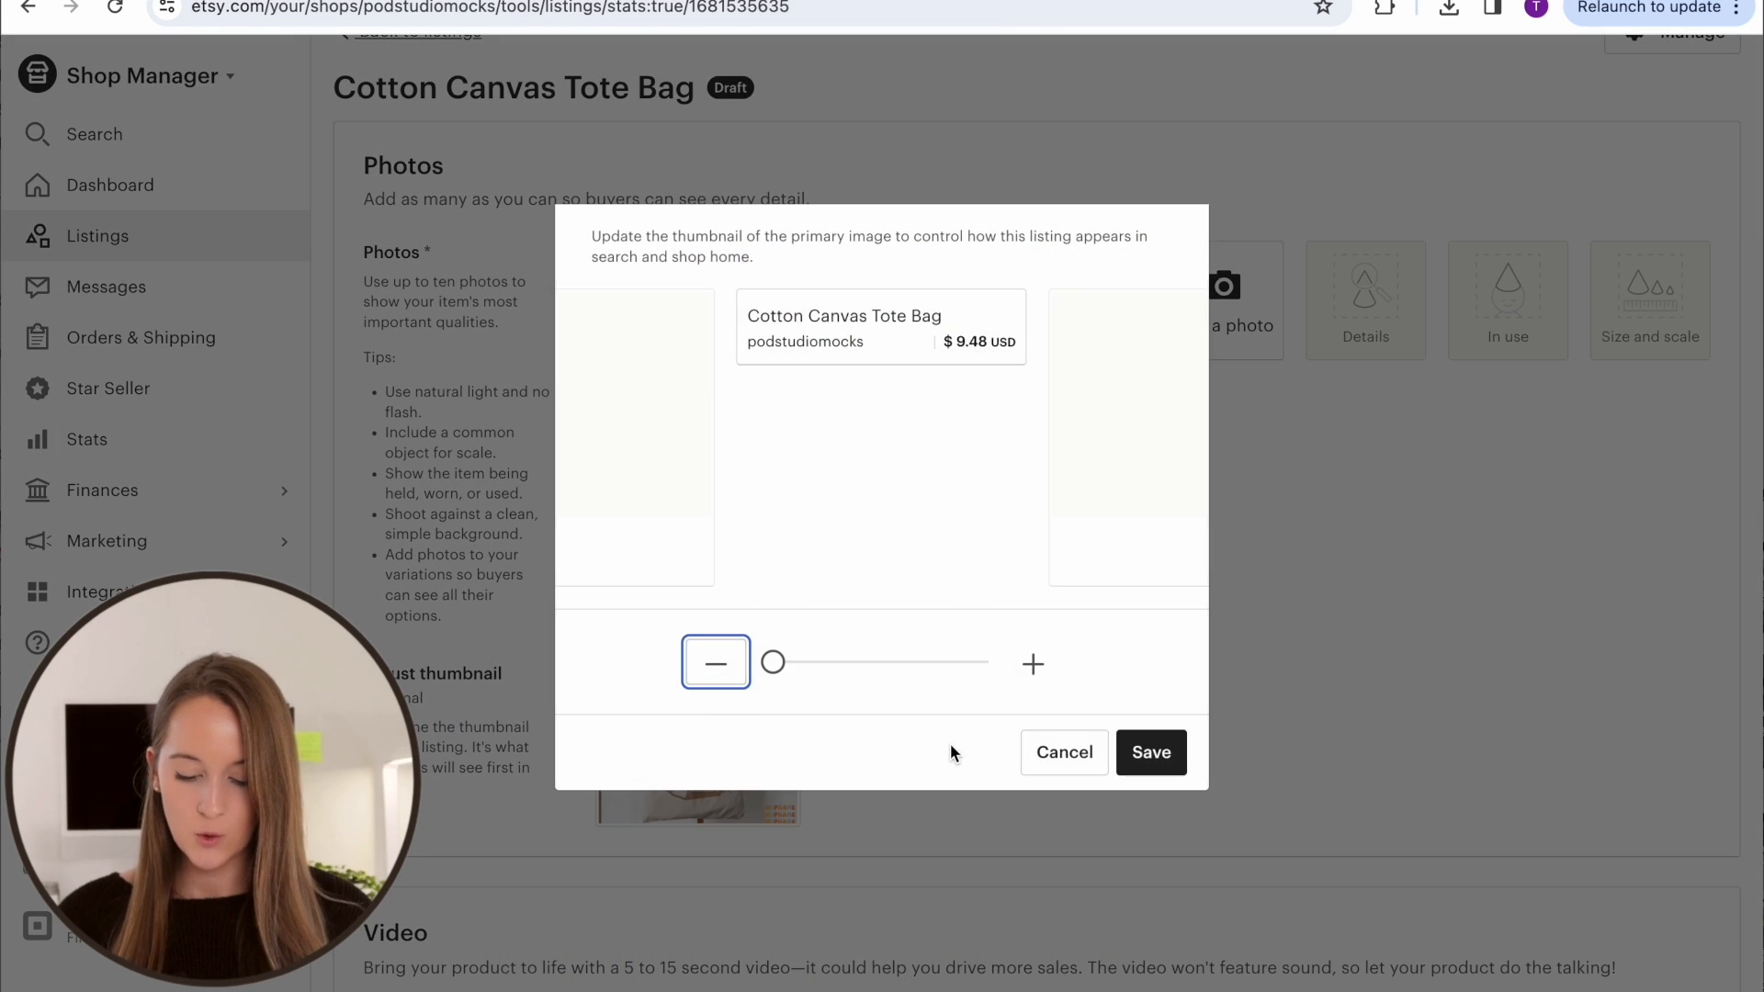
{"action": "left_click_drag", "start_coordinate": [942, 424], "coordinate": [944, 405]}
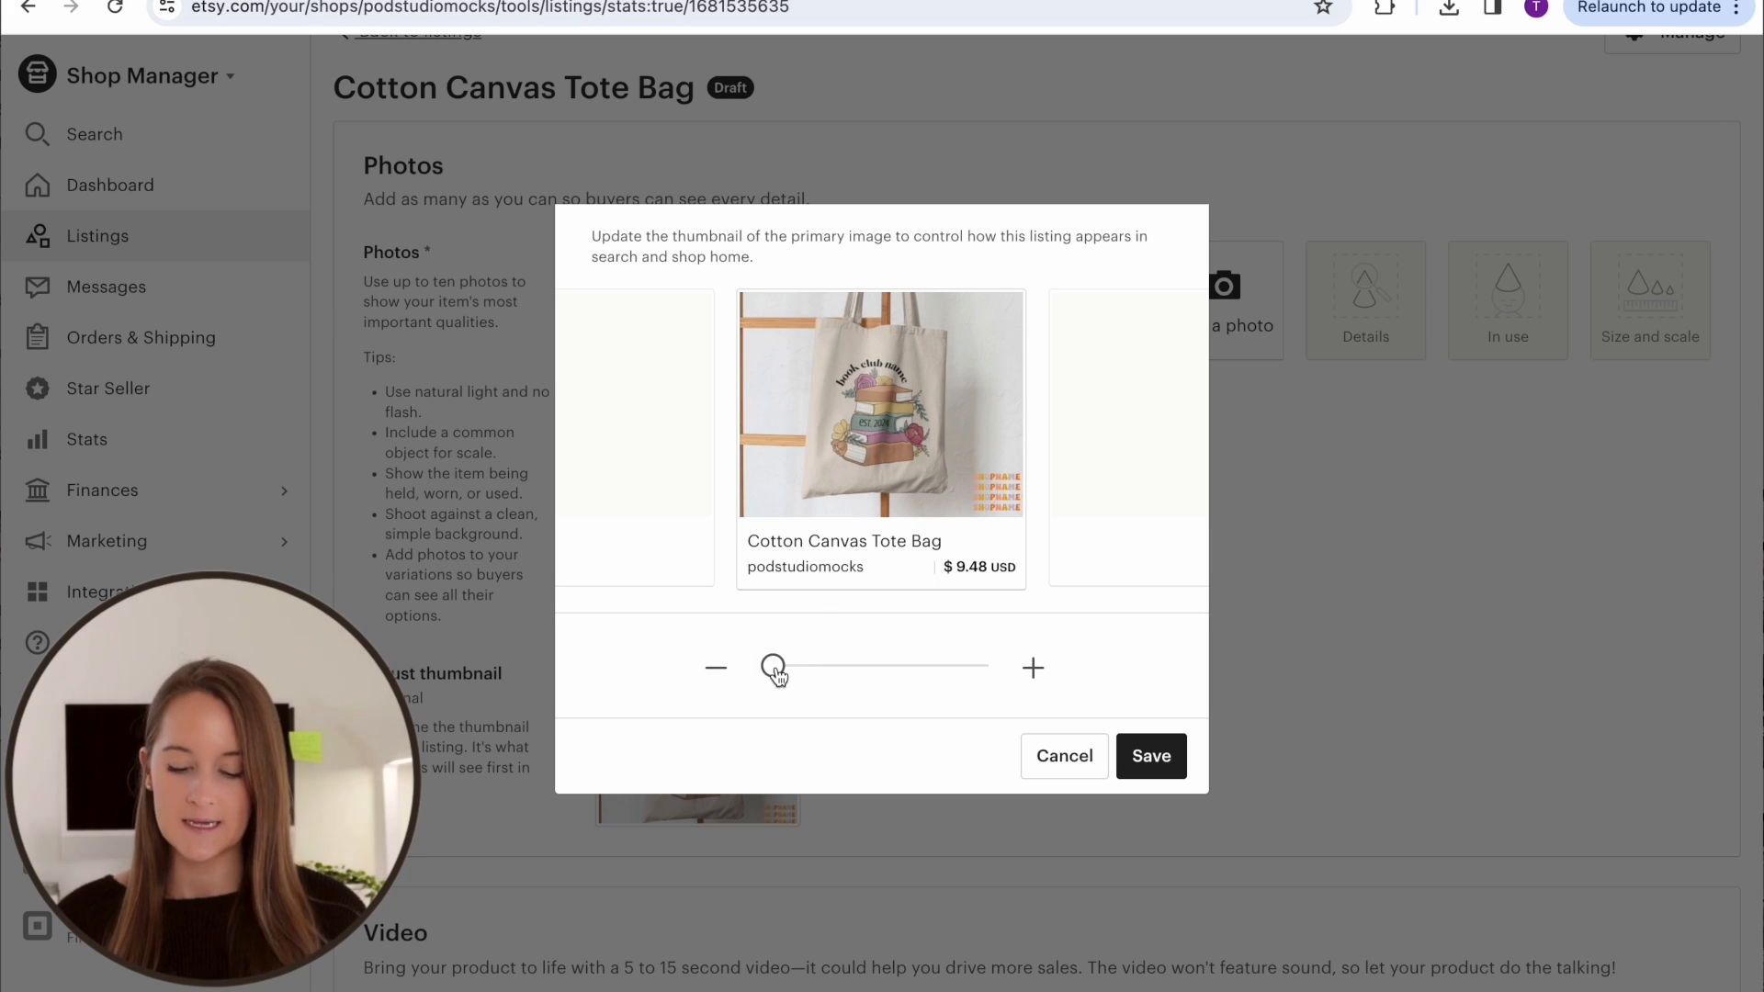
{"action": "left_click_drag", "start_coordinate": [776, 675], "coordinate": [859, 672]}
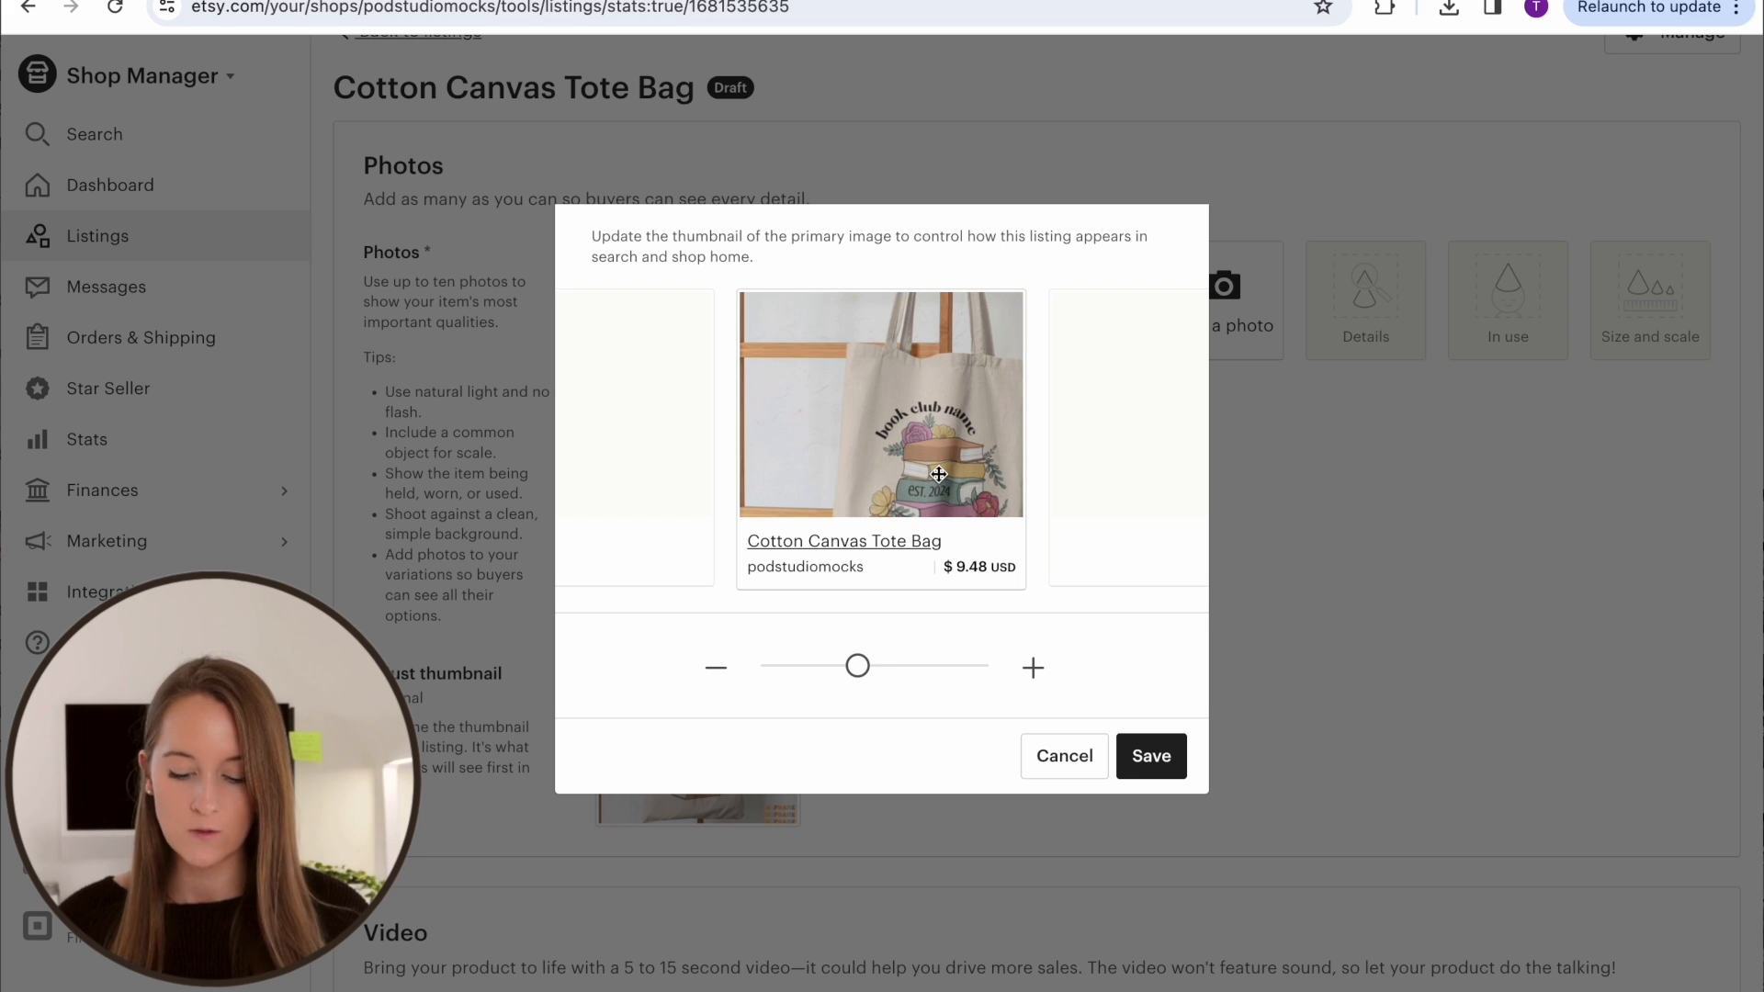
{"action": "left_click_drag", "start_coordinate": [938, 474], "coordinate": [897, 393]}
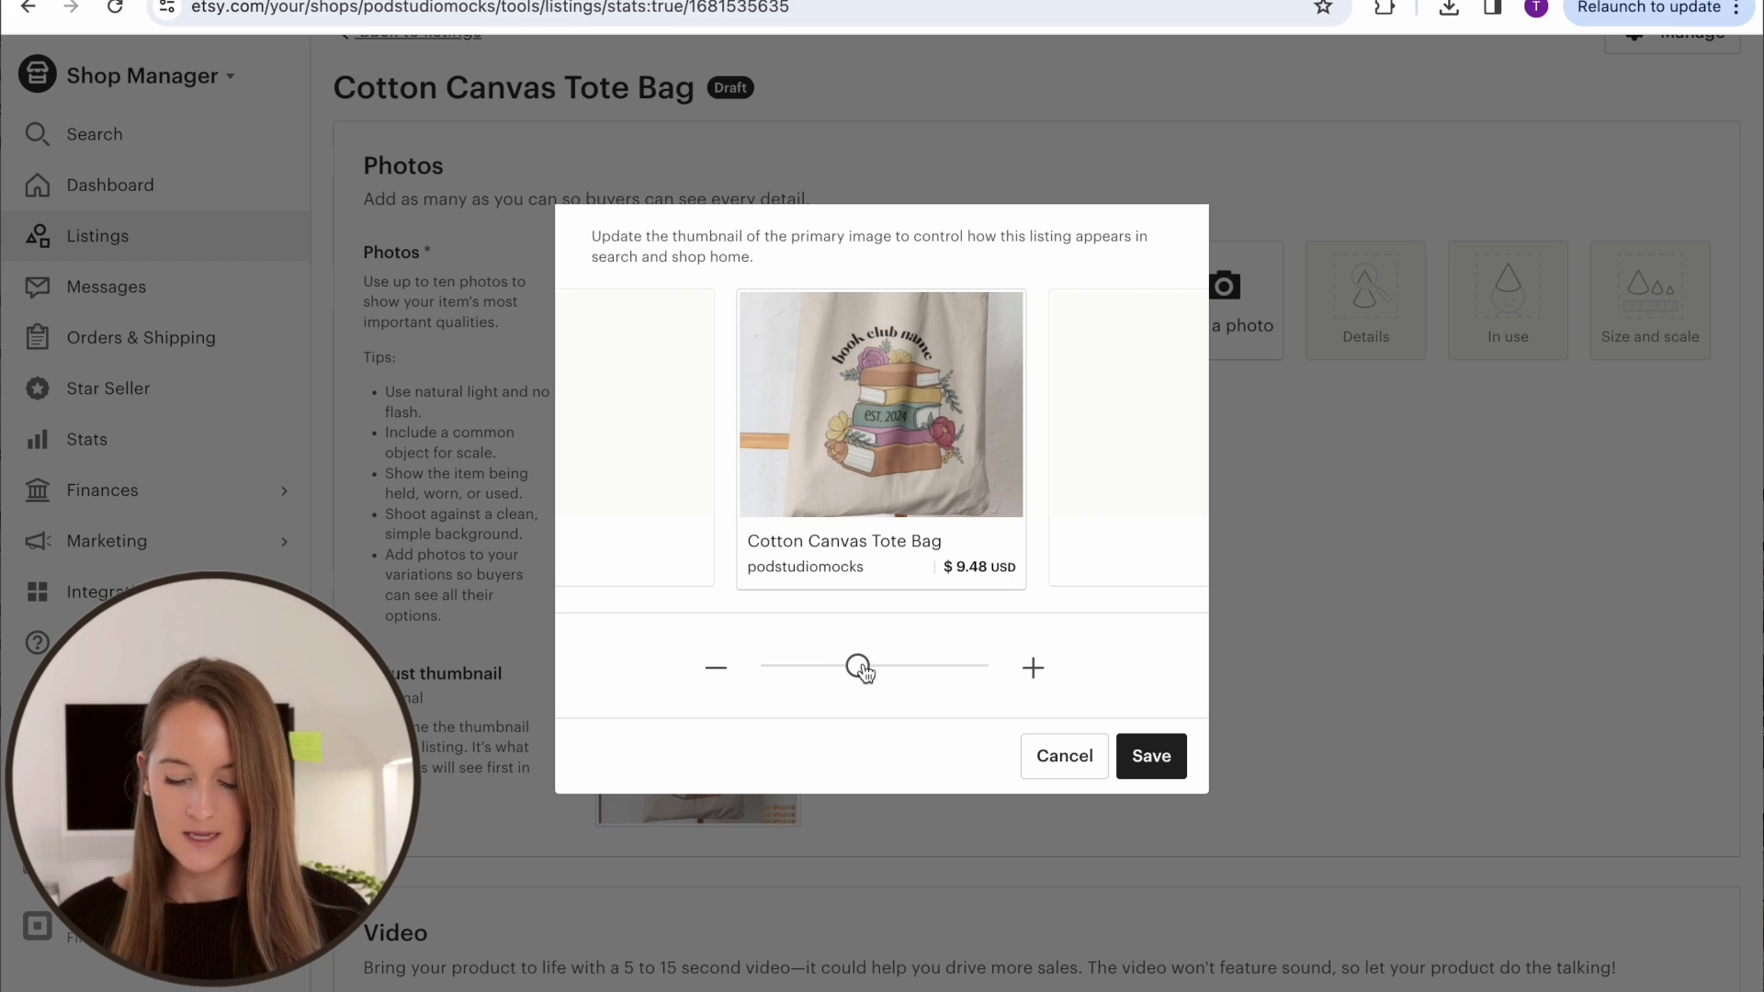
{"action": "left_click_drag", "start_coordinate": [861, 671], "coordinate": [901, 670]}
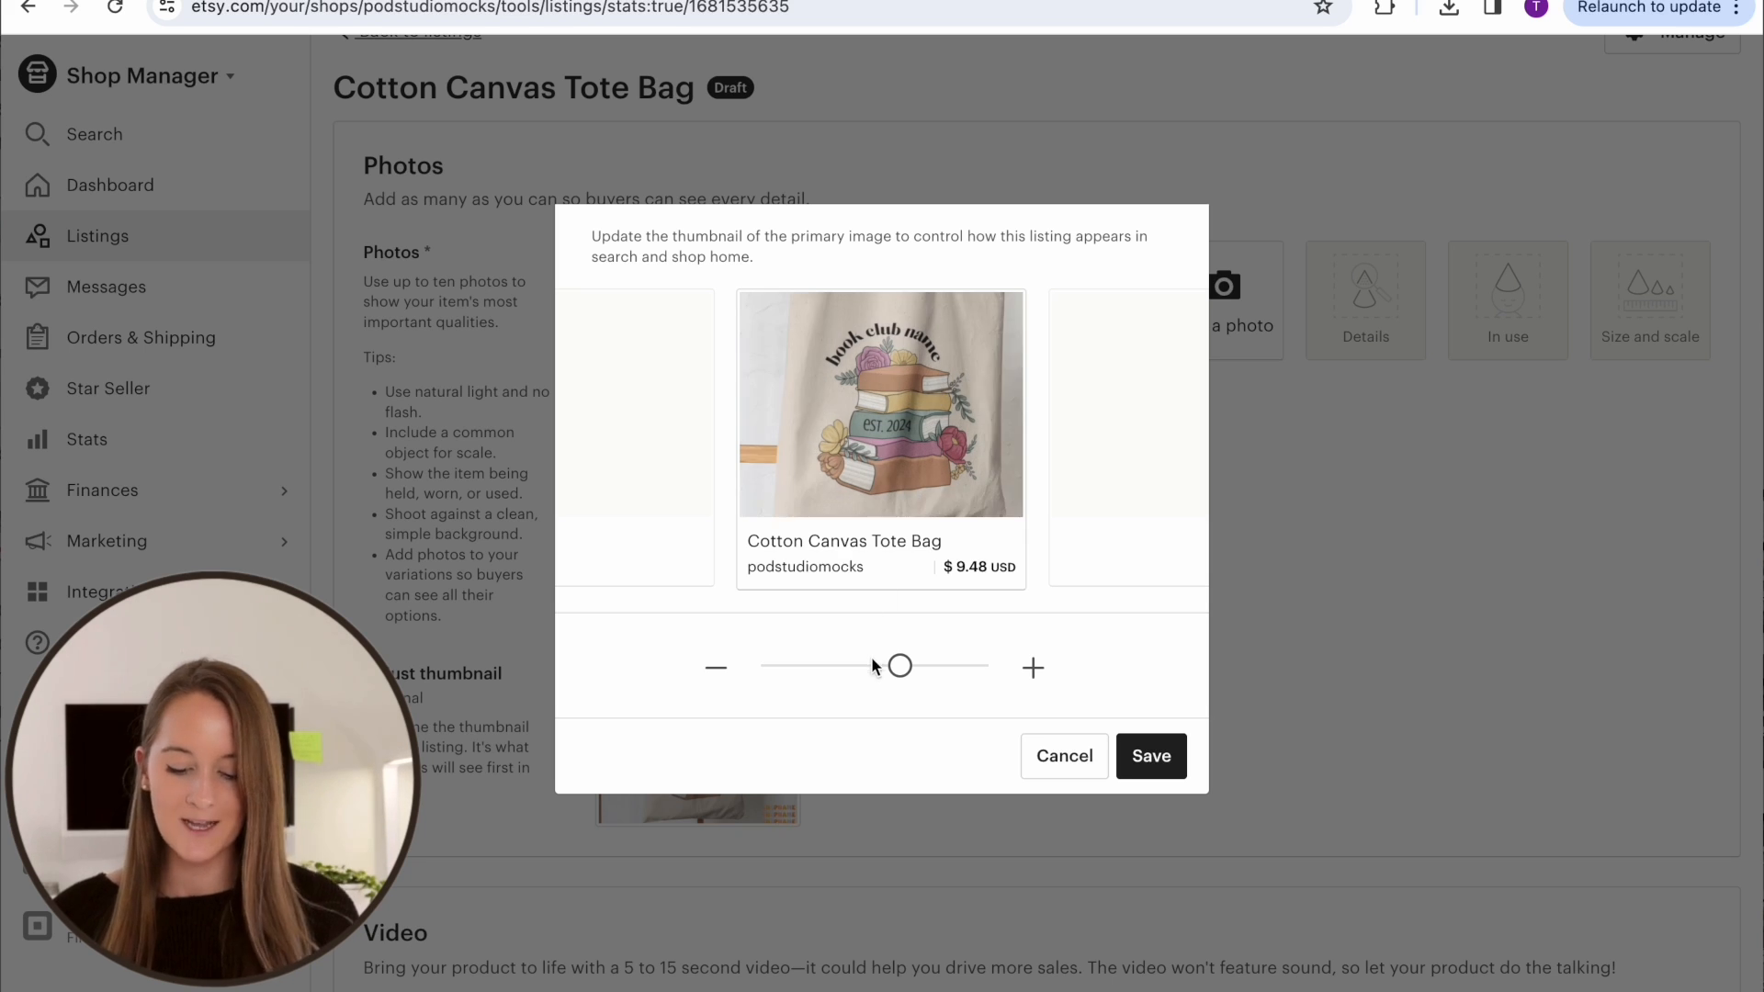
{"action": "left_click_drag", "start_coordinate": [901, 665], "coordinate": [800, 675]}
{"action": "left_click_drag", "start_coordinate": [902, 461], "coordinate": [916, 475]}
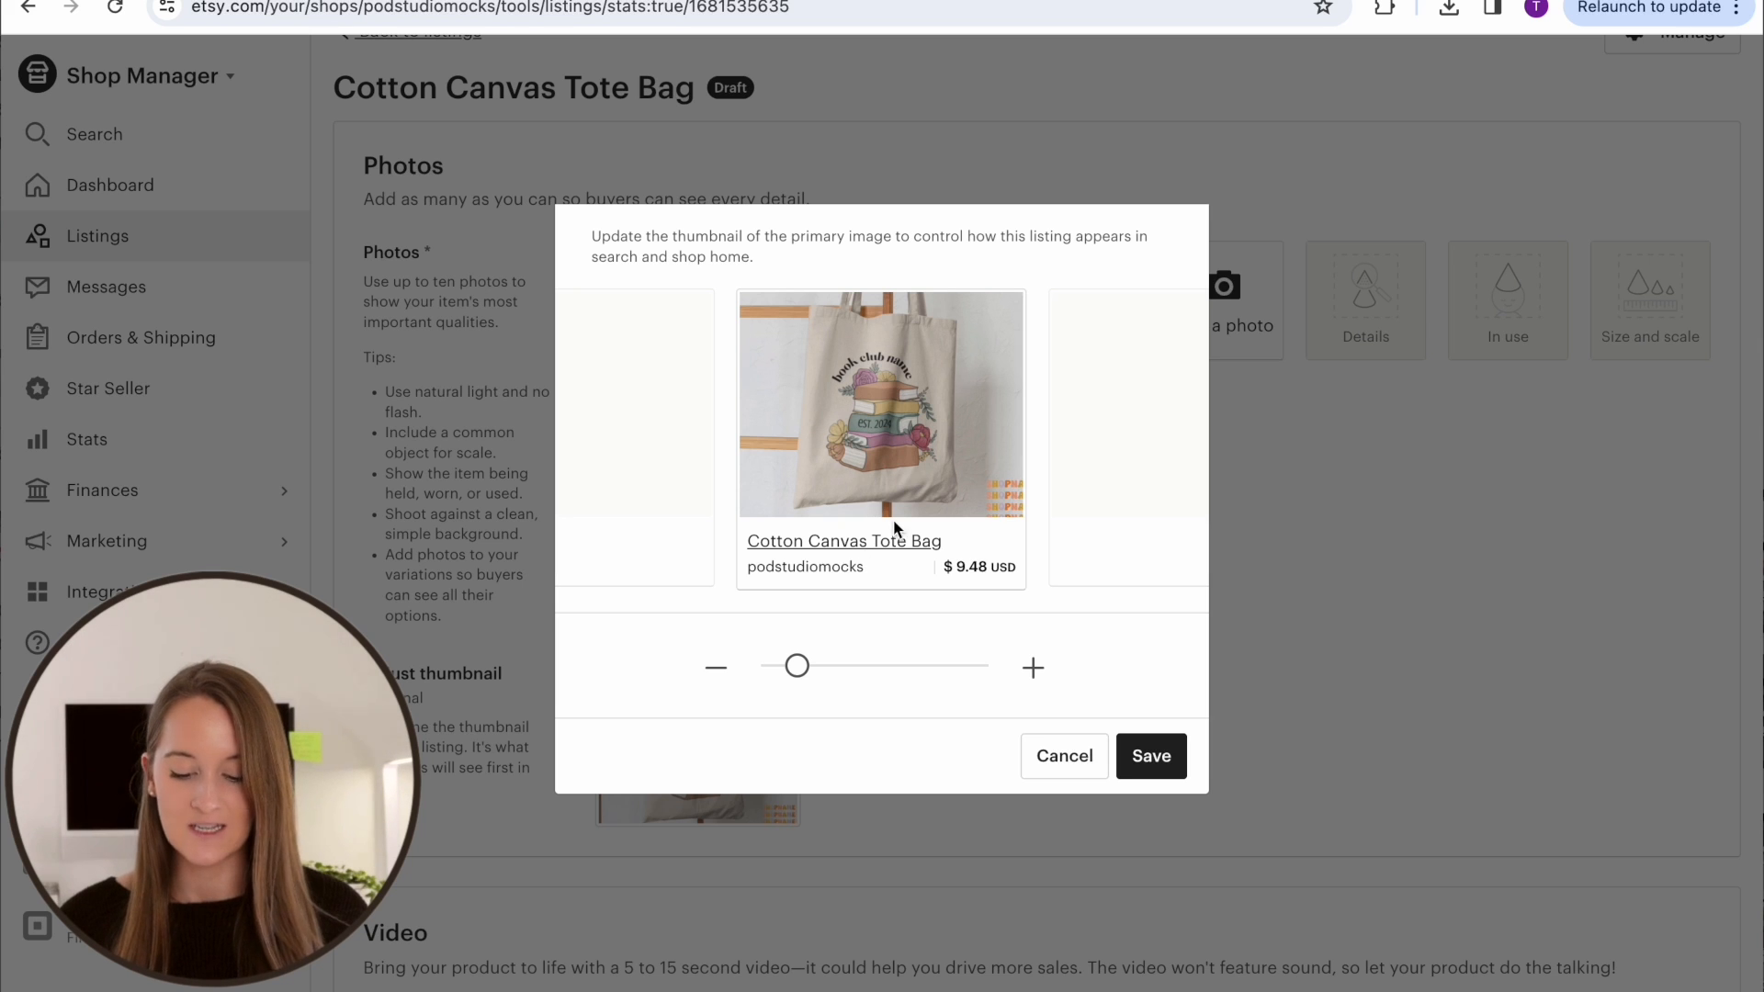
{"action": "left_click", "coordinate": [1152, 755]}
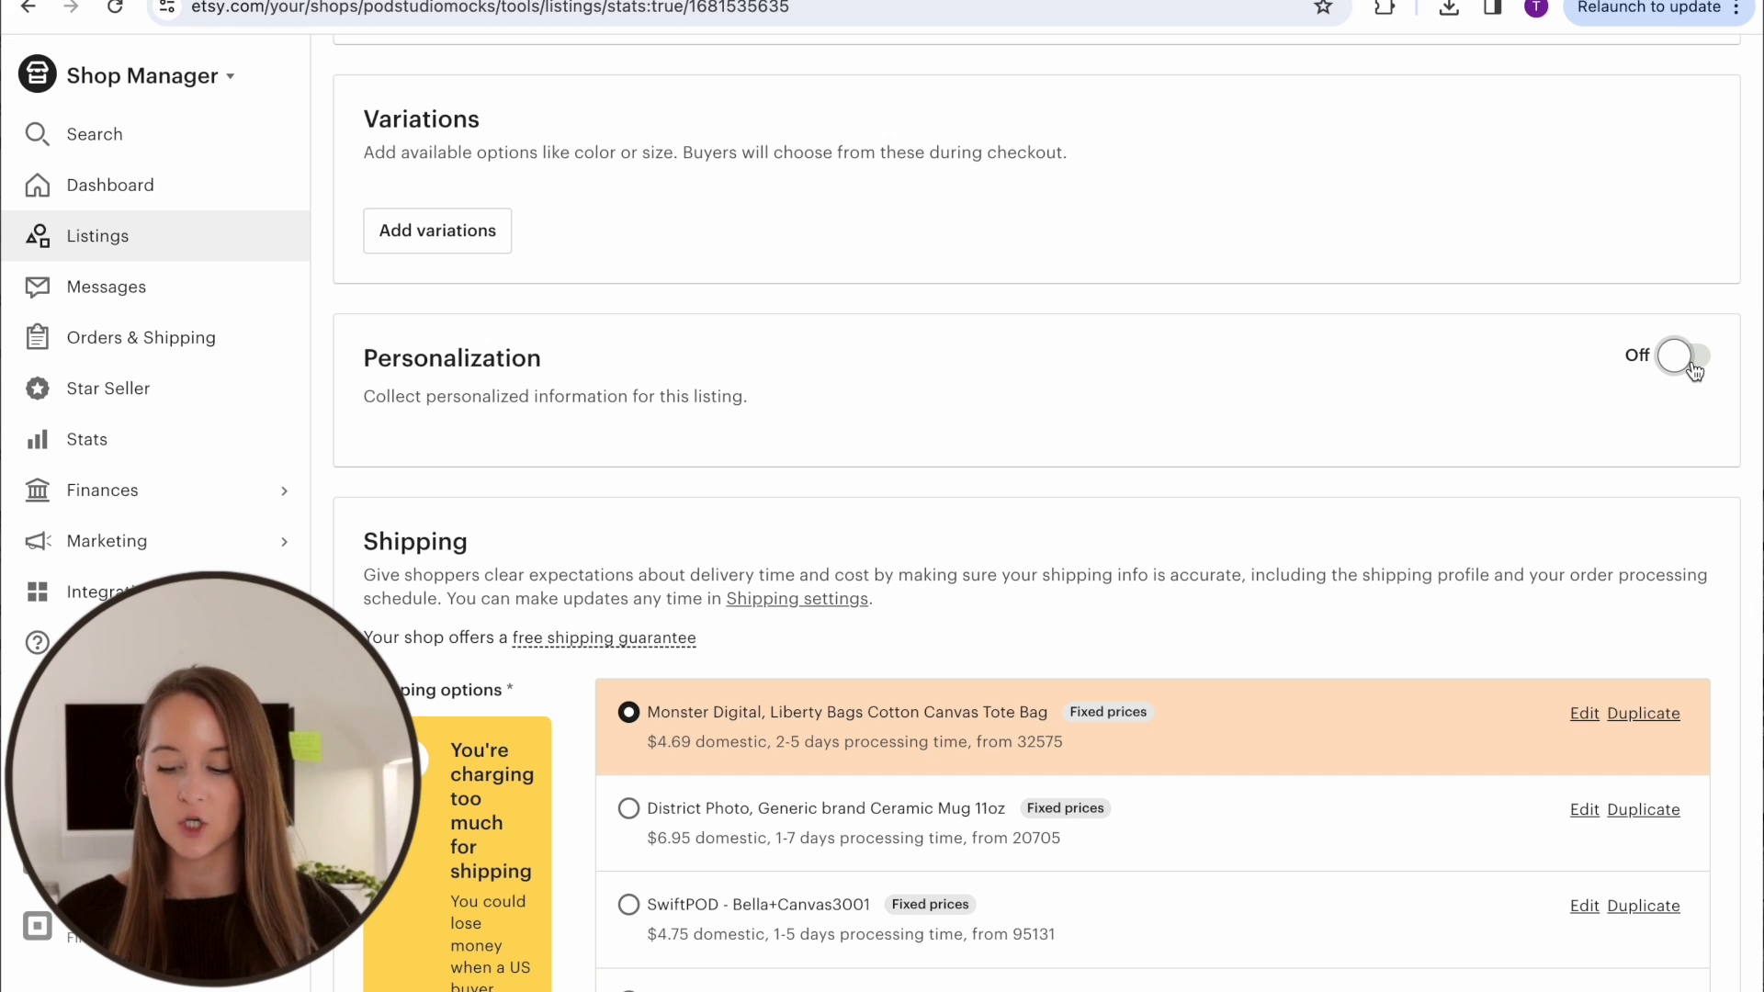
Turn on personalization and enter the buyer instructions "Please type in the book club name you would like printed on the bag as well as the year."
{"action": "left_click", "coordinate": [1693, 370]}
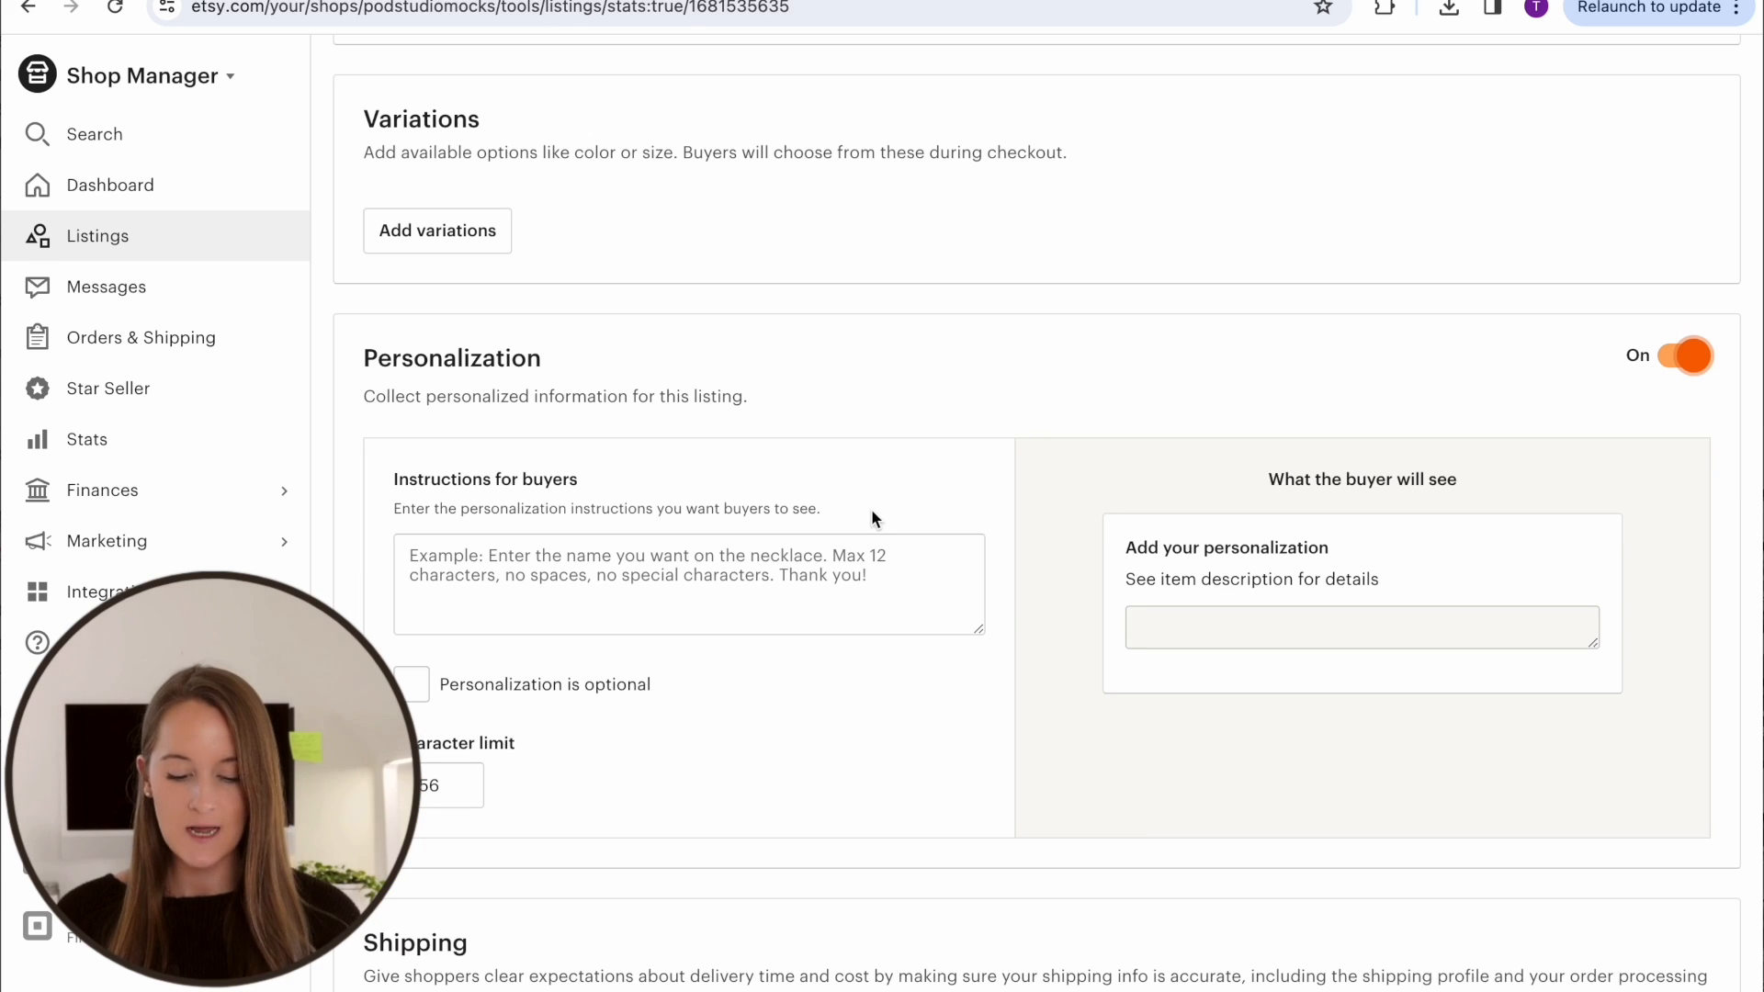
{"action": "left_click", "coordinate": [615, 576]}
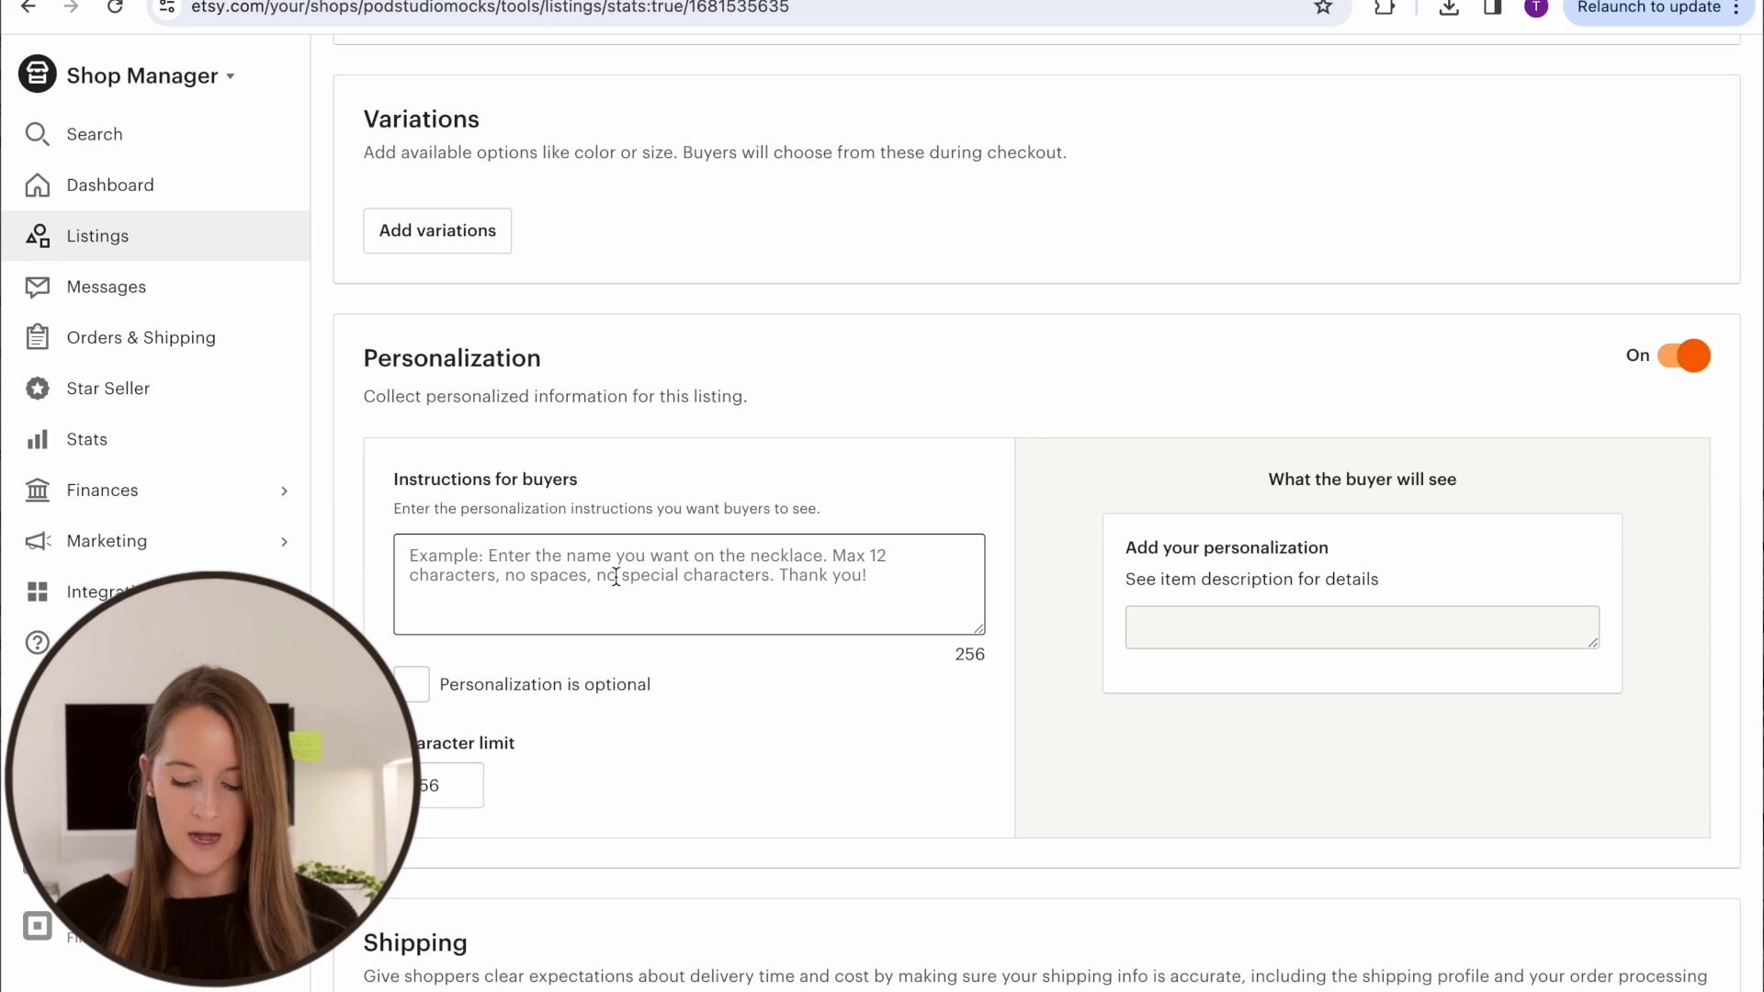
{"action": "type", "text": "Please"}
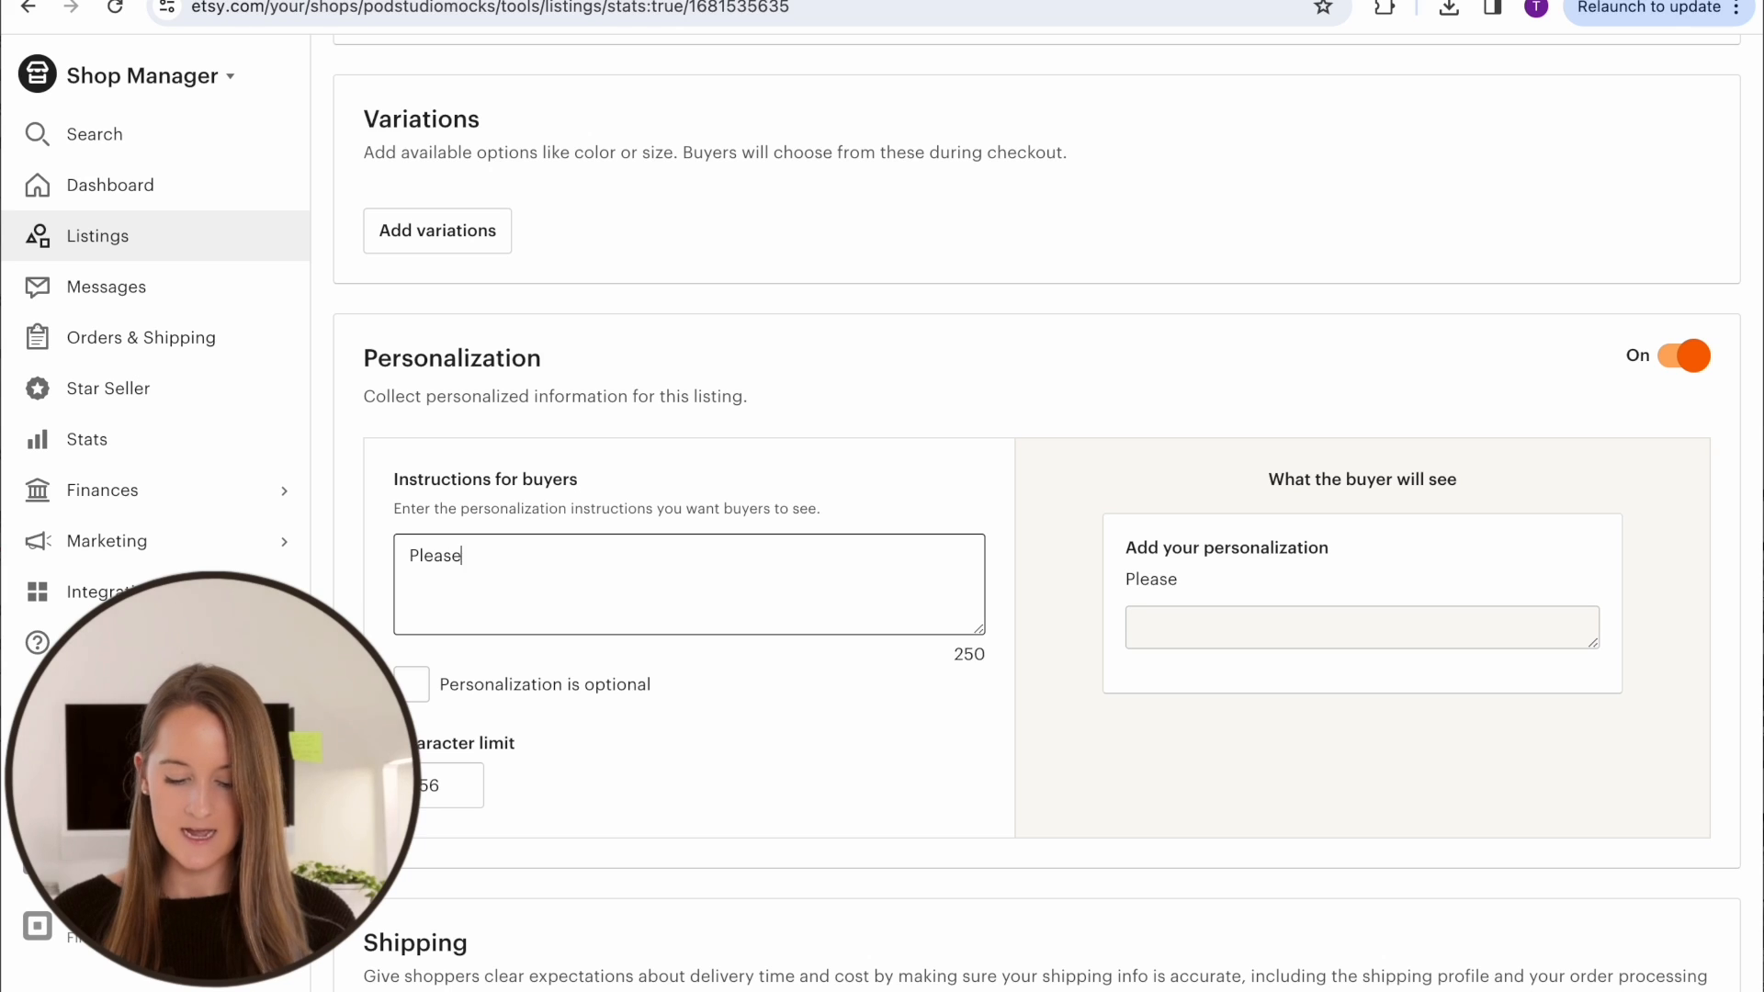
{"action": "type", "text": " type in the "}
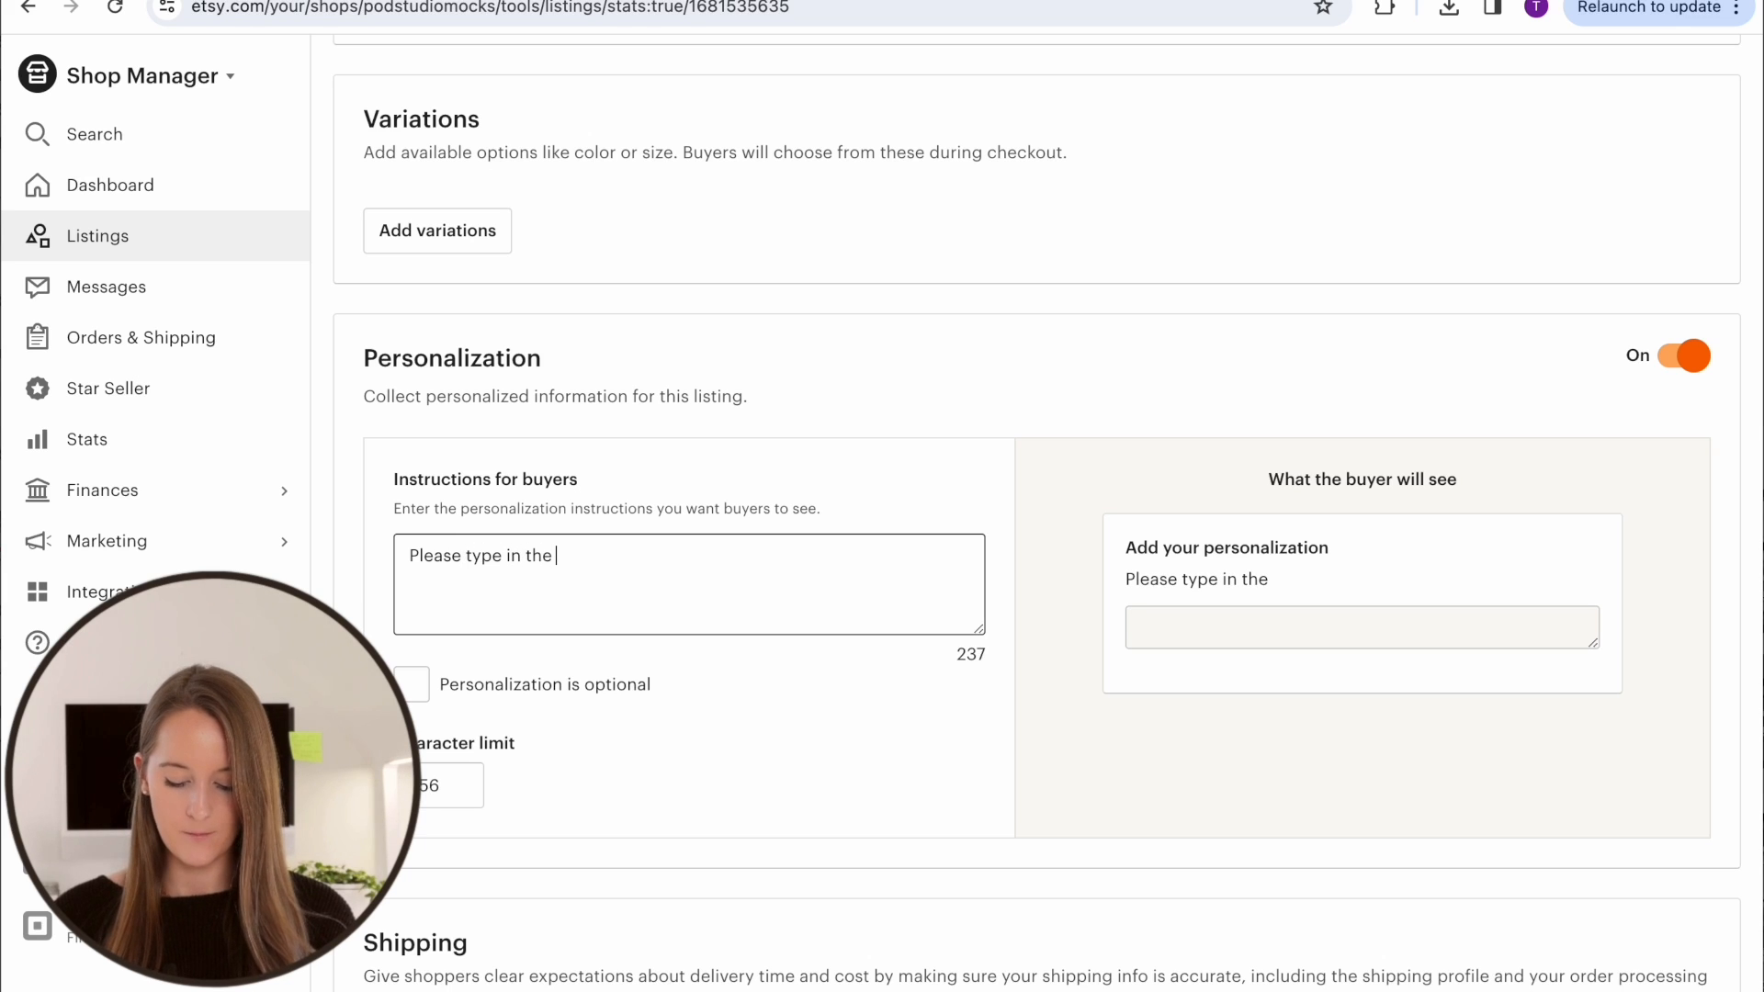
{"action": "type", "text": "book club name "}
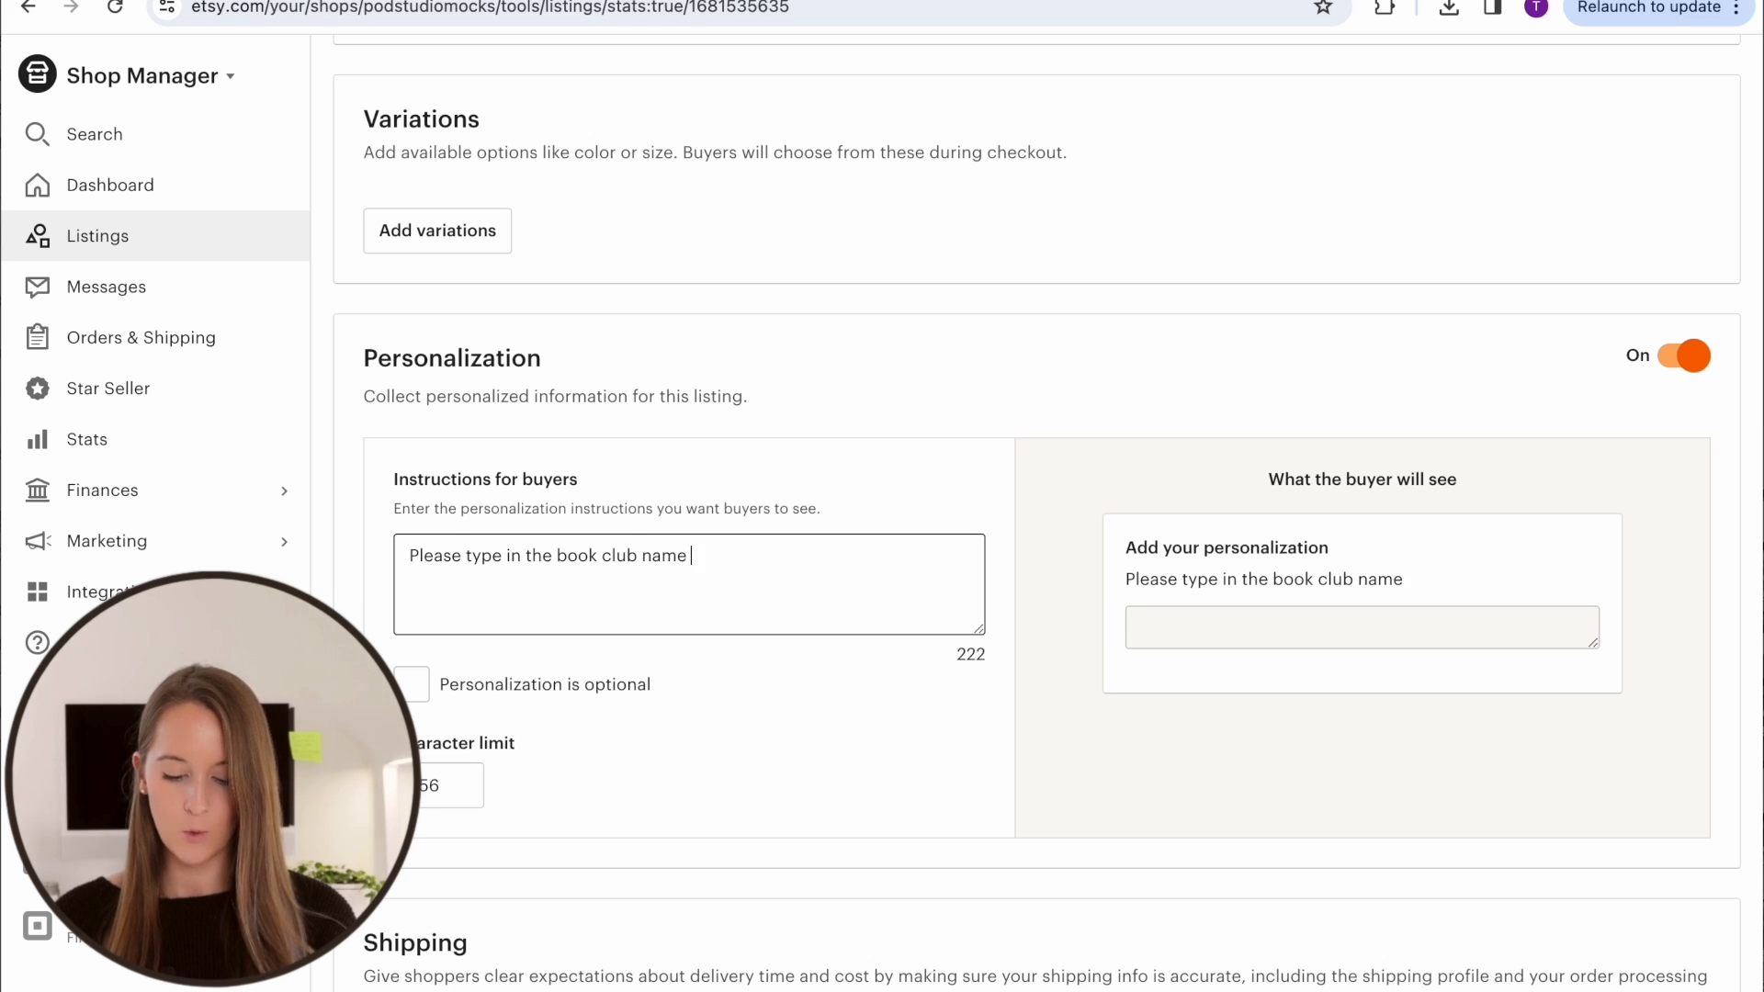
{"action": "type", "text": "you would like printed "}
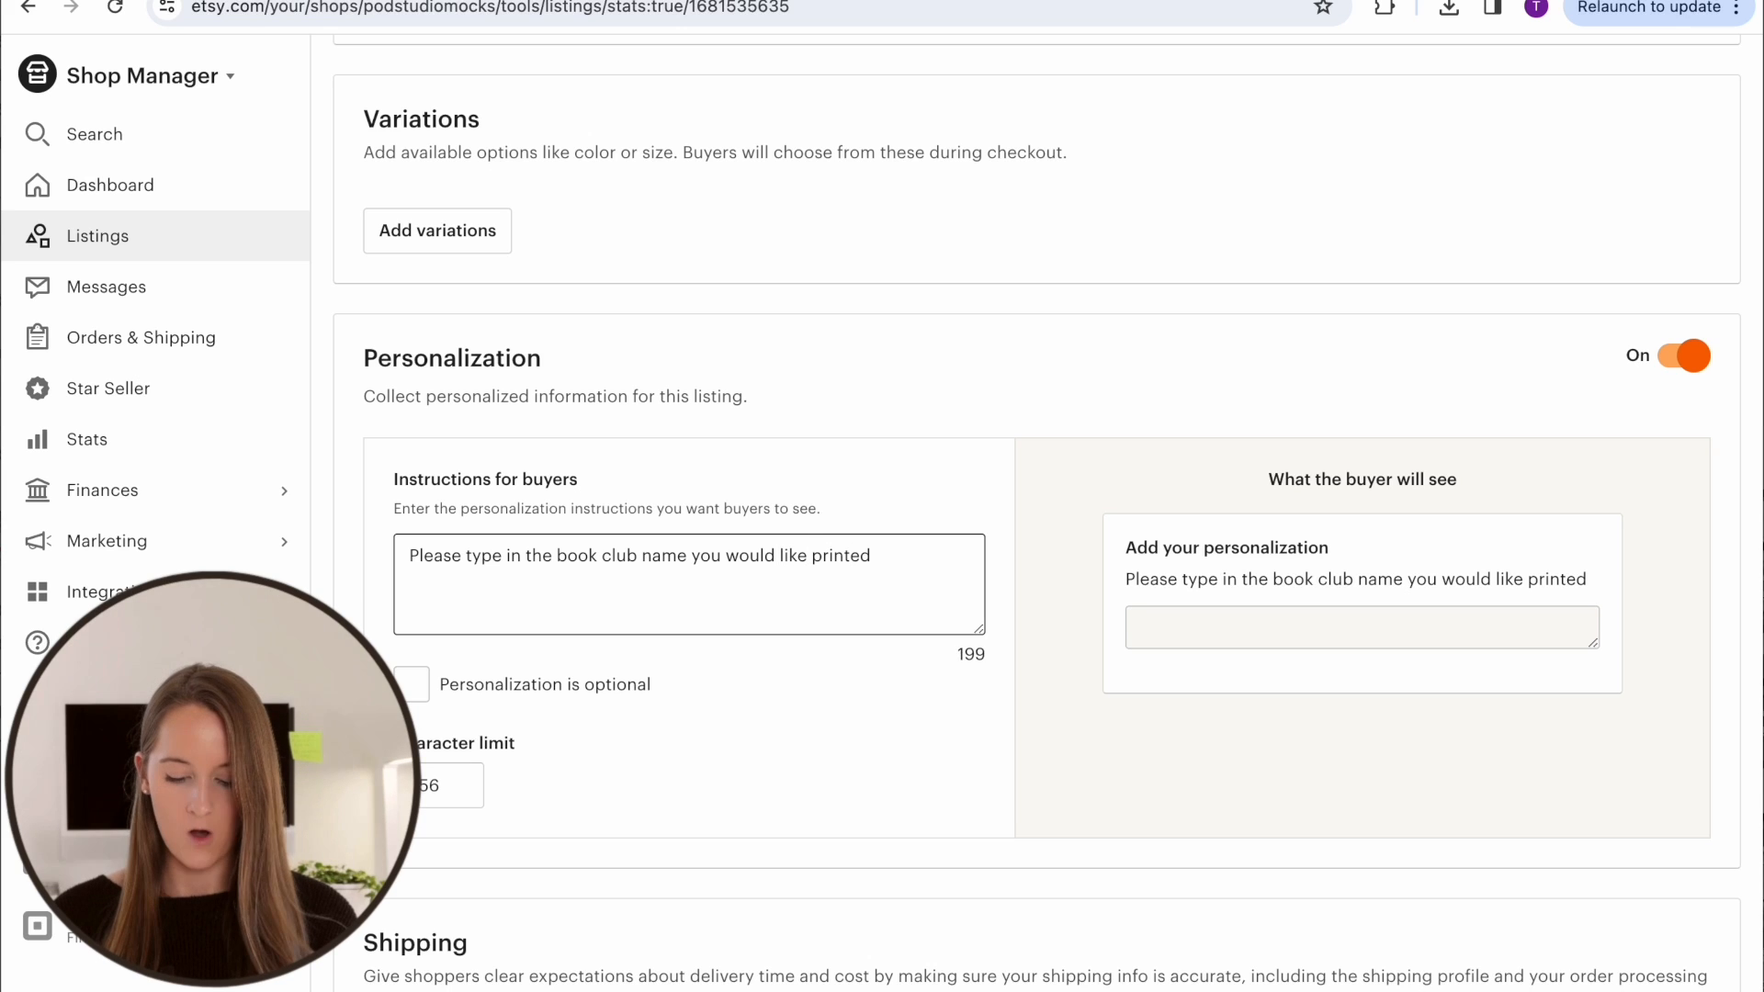
{"action": "type", "text": "on the bag a"}
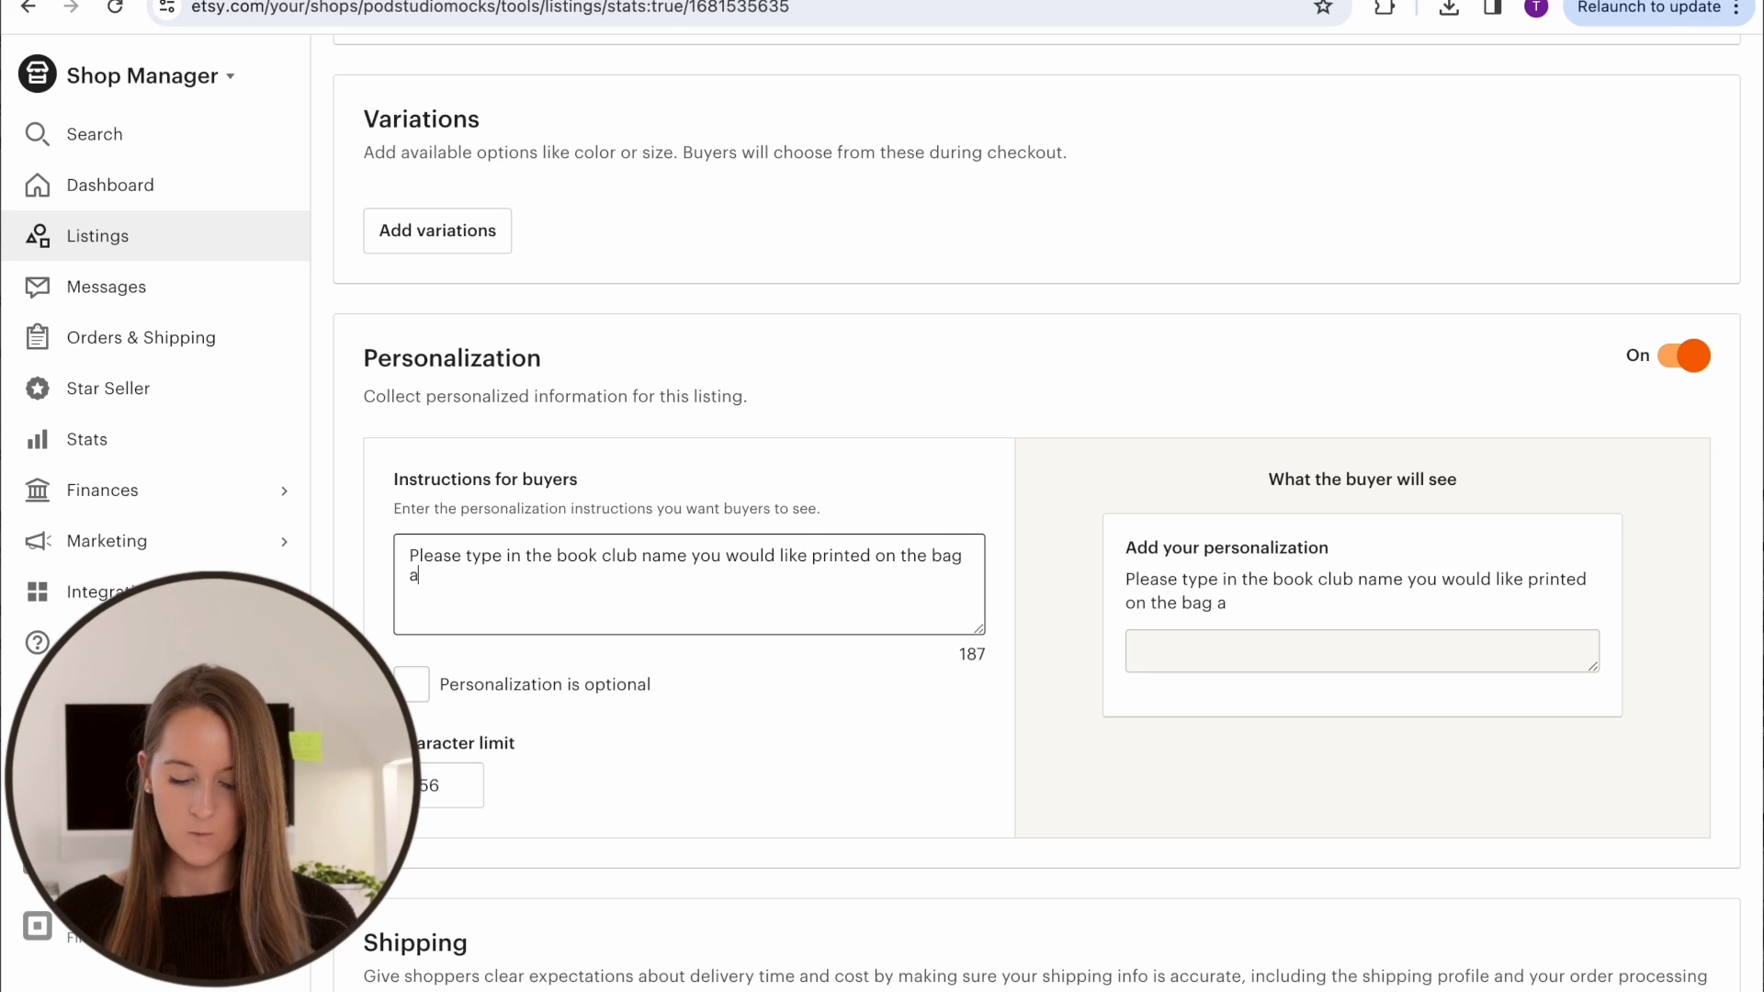
{"action": "type", "text": "s well as the year."}
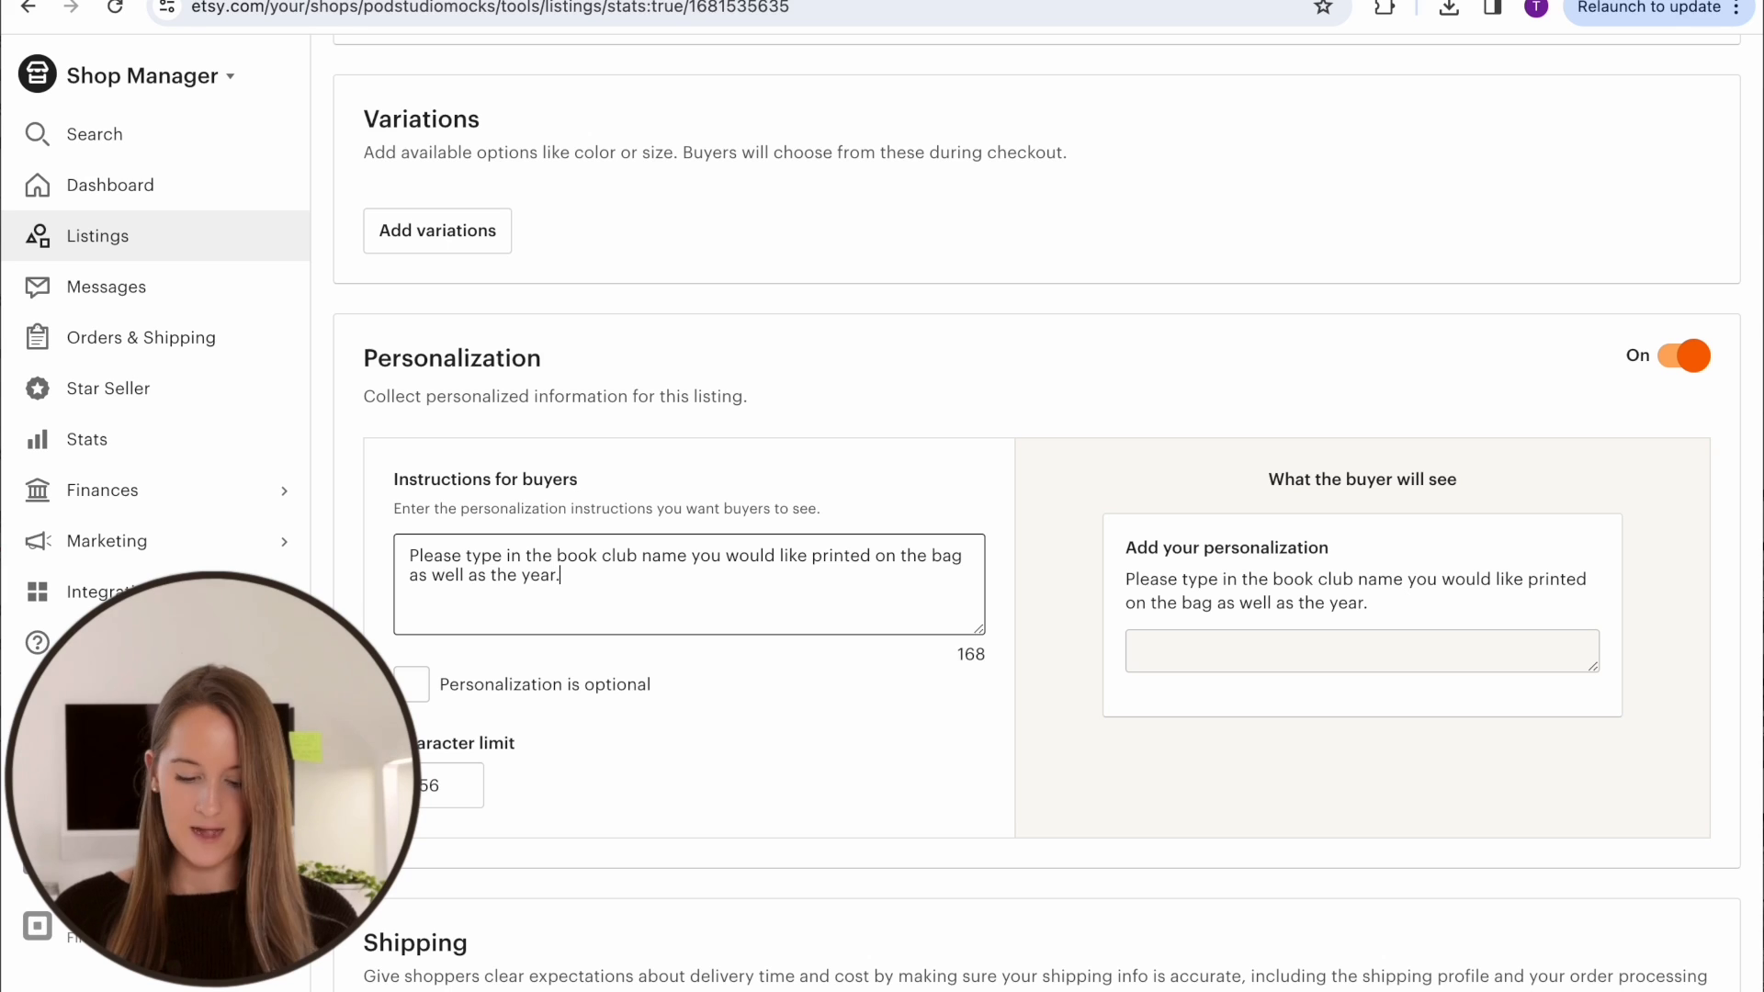
Below the personalization instructions, leave a blank line and add "Example) Book Club Name 2024"
{"action": "key", "text": "Return"}
{"action": "key", "text": "Return"}
{"action": "type", "text": "E"}
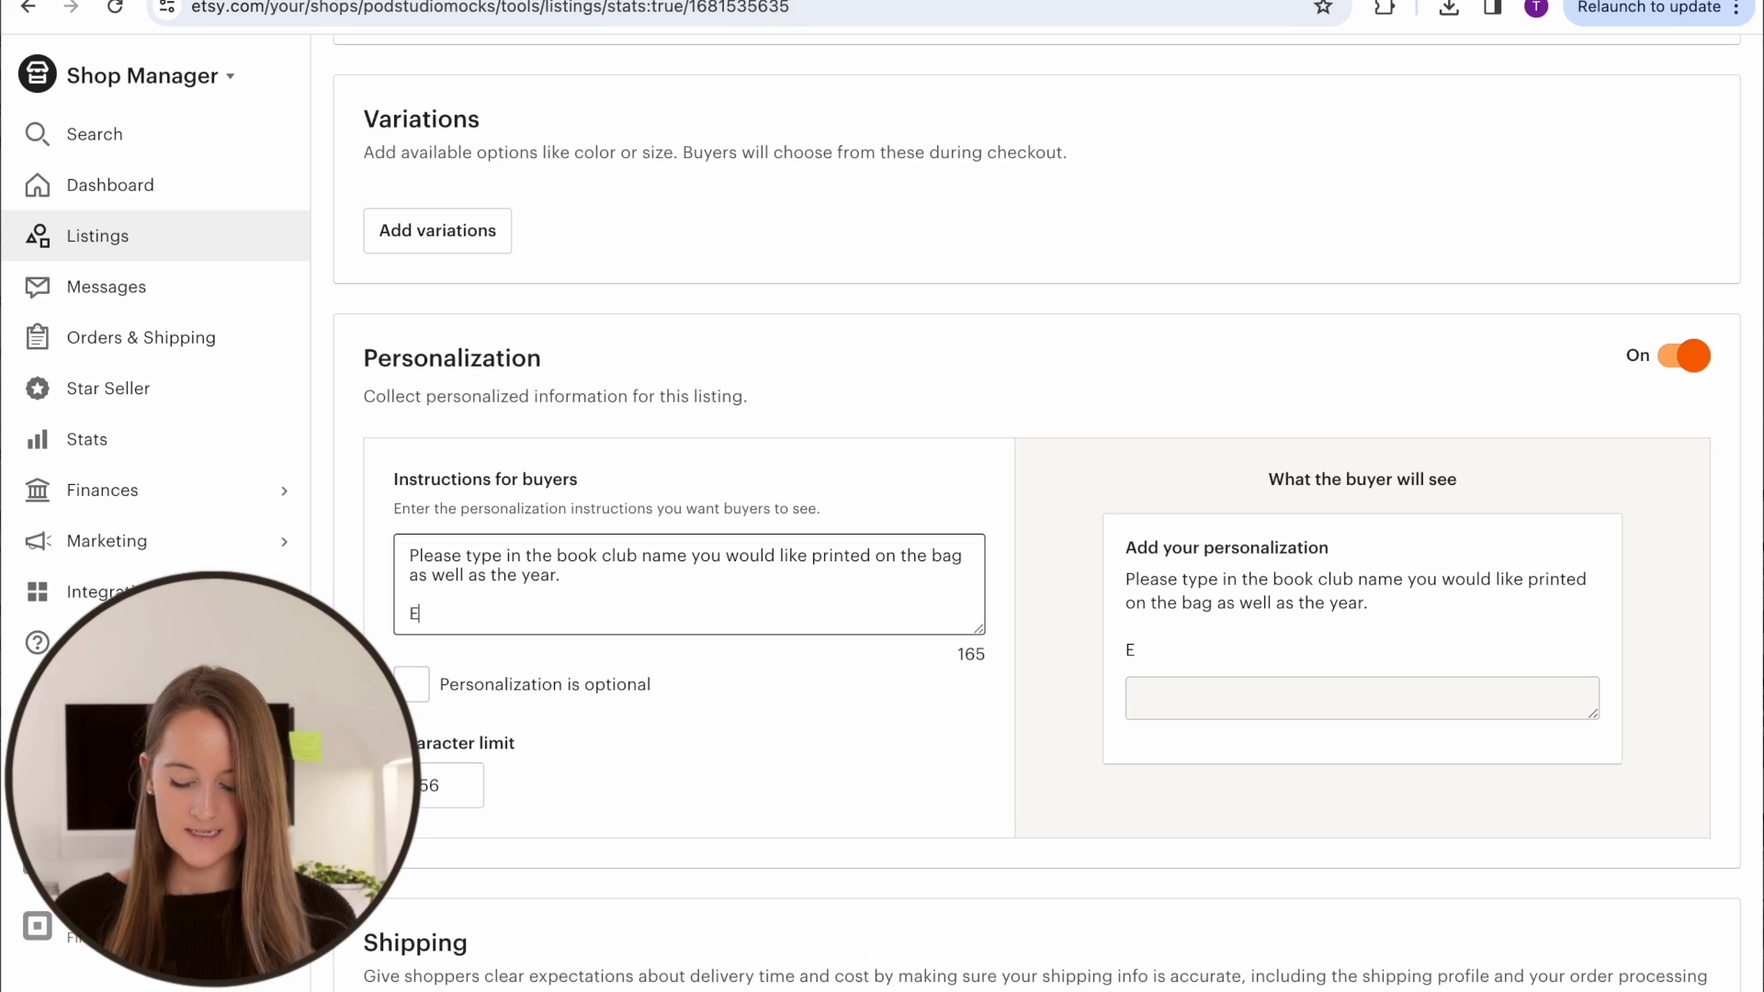
{"action": "type", "text": "xample)"}
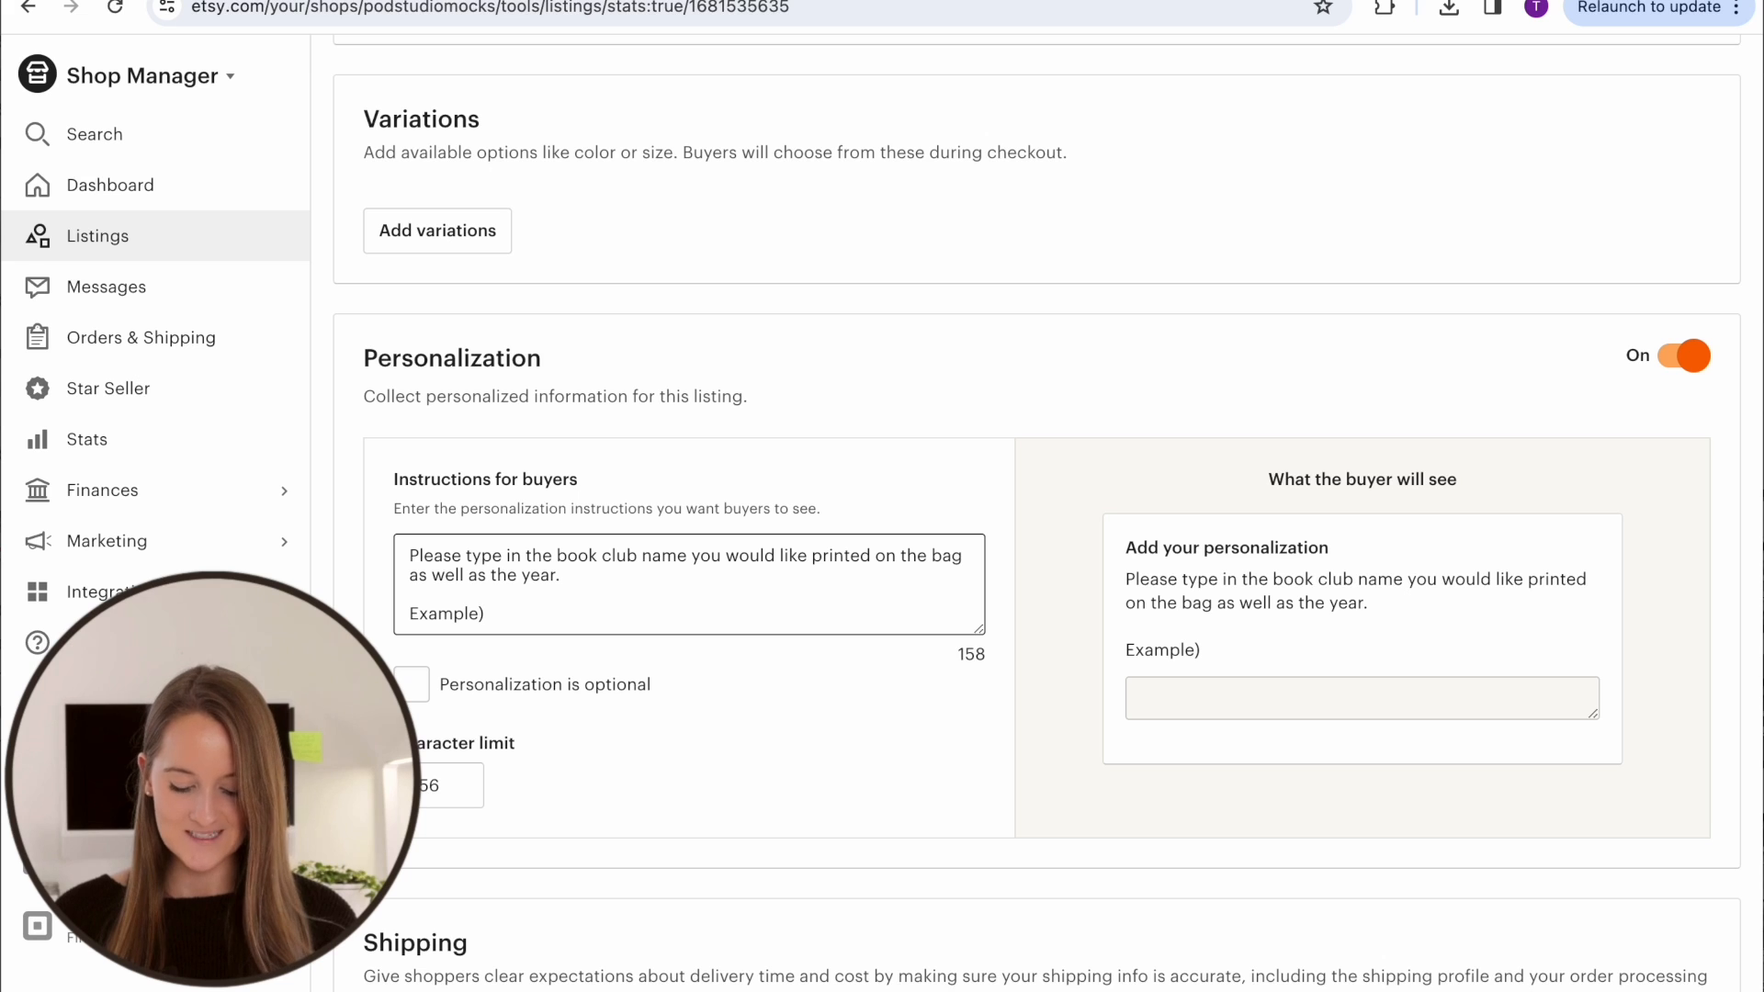
{"action": "type", "text": " Book Club Name 2024"}
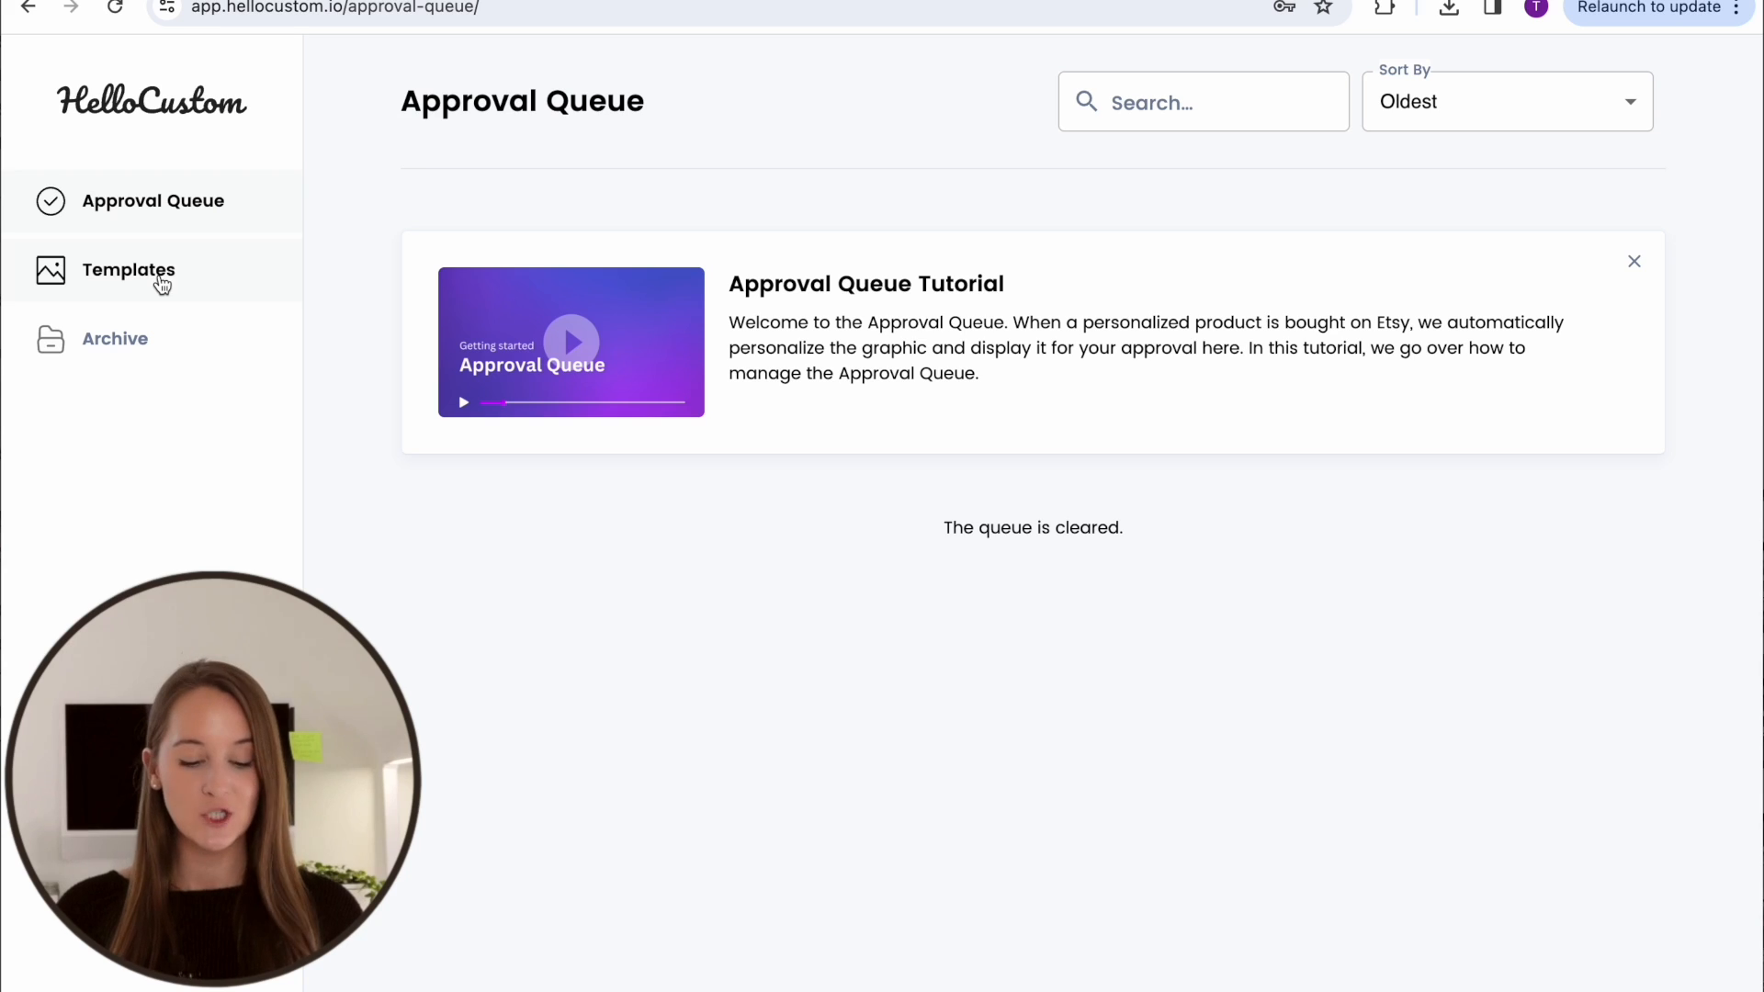
Switch to HelloCustom and add a new template using the stacked-books book club design
{"action": "left_click", "coordinate": [160, 280]}
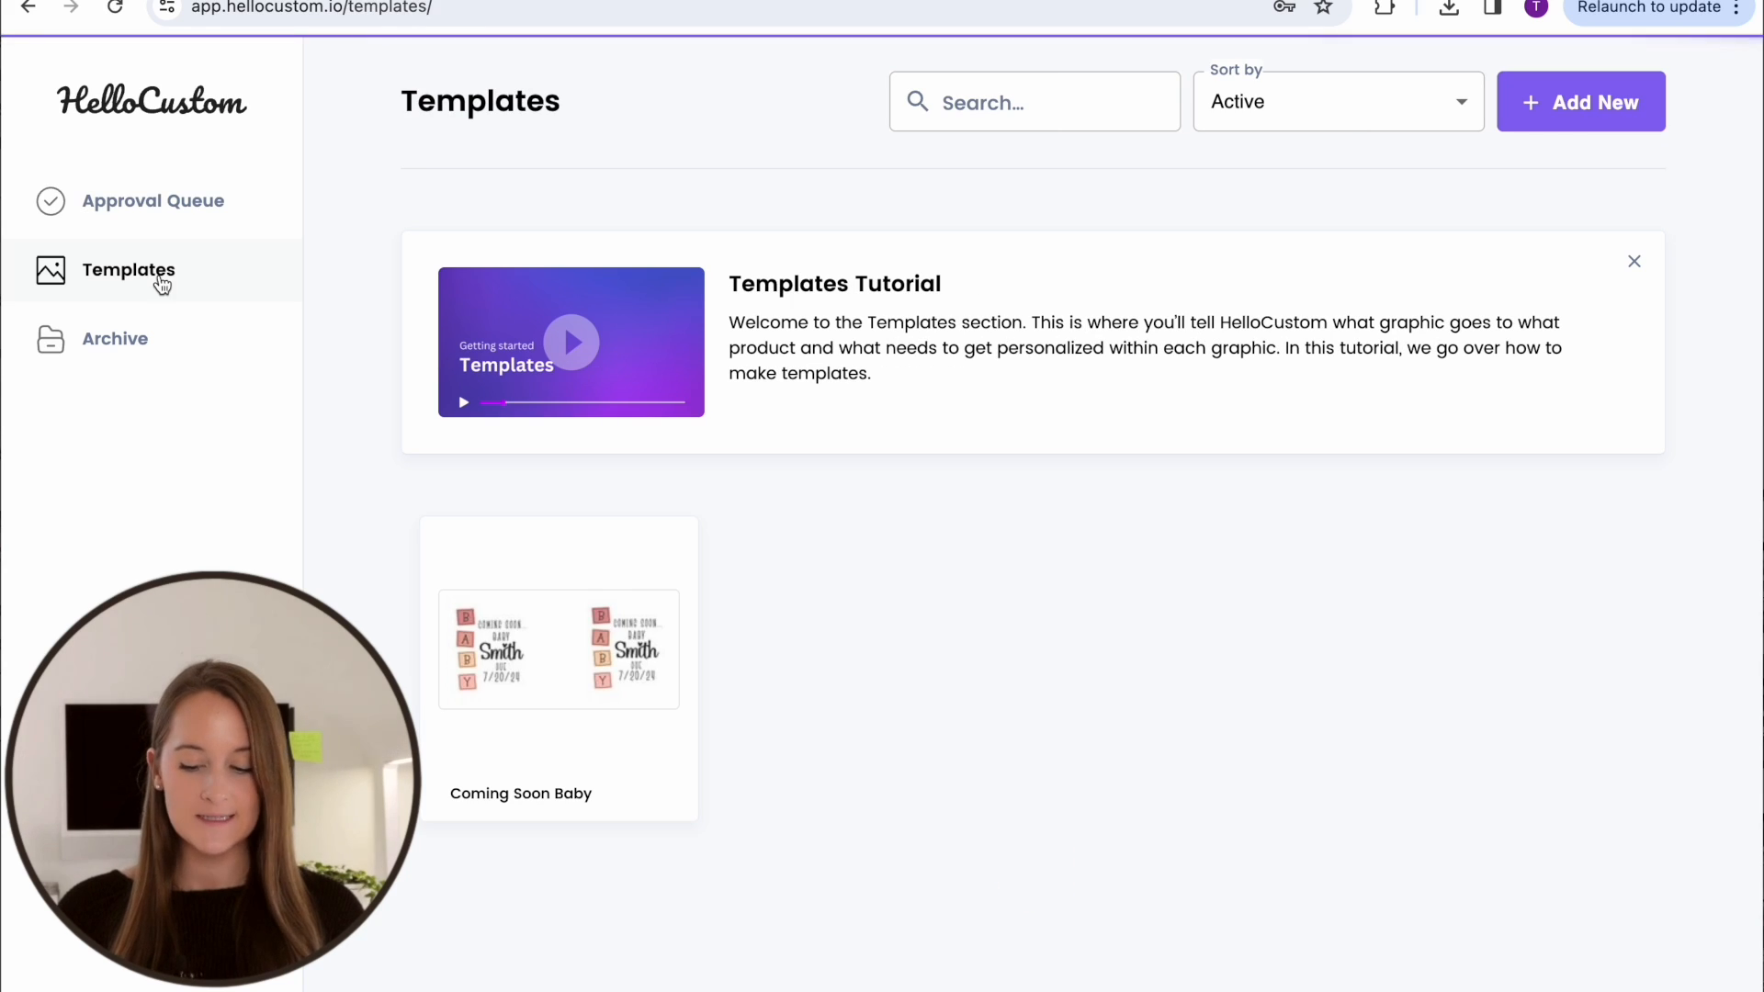
{"action": "left_click", "coordinate": [1573, 103]}
{"action": "left_click_drag", "start_coordinate": [1572, 108], "coordinate": [1293, 384]}
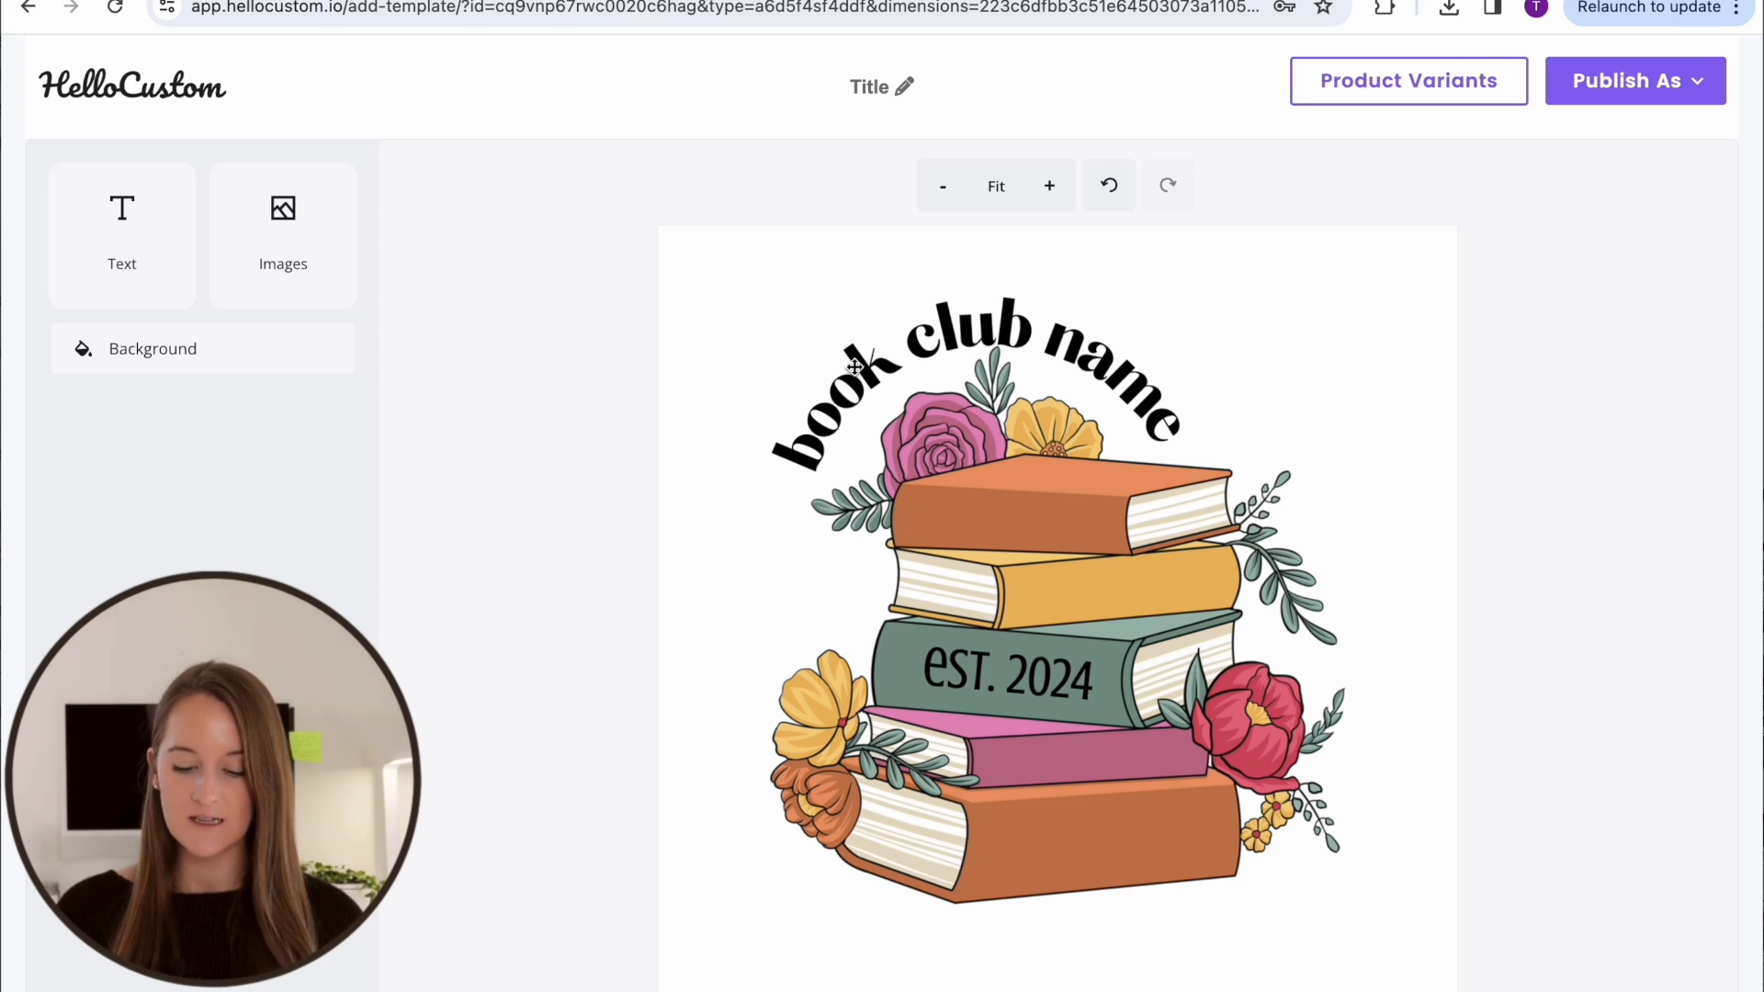
Assign the Name tag to the arched "book club name" text above the books
{"action": "left_click", "coordinate": [852, 352]}
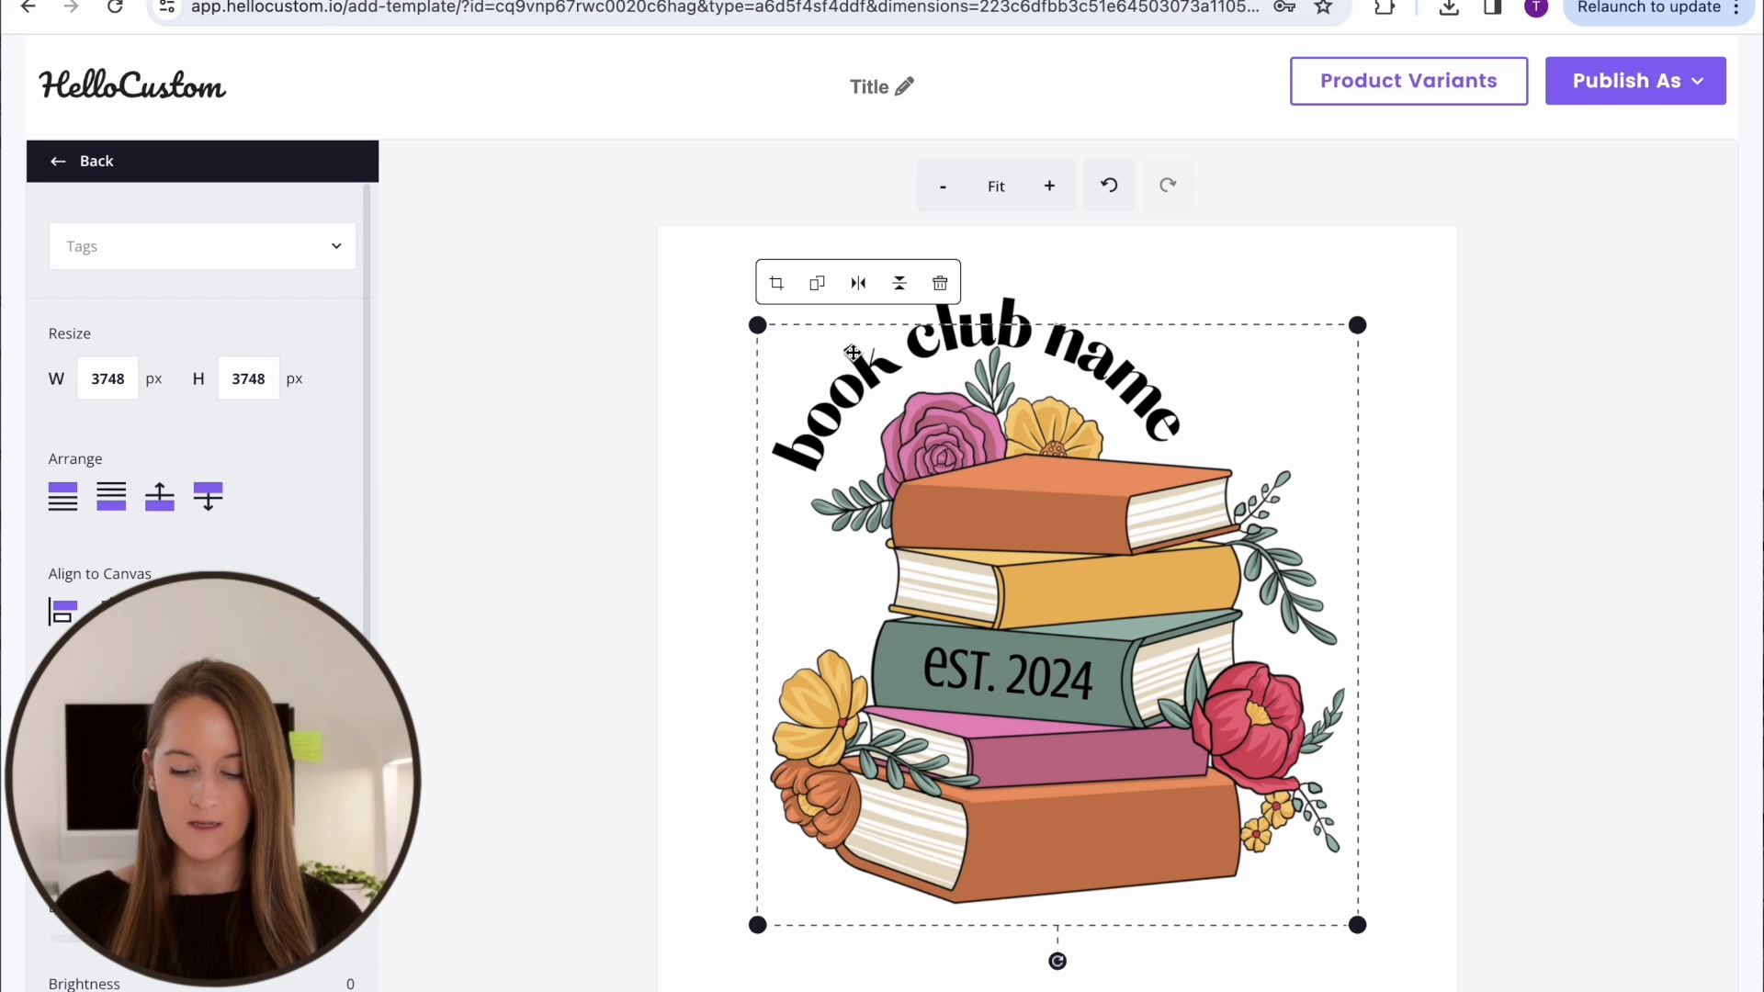
{"action": "left_click", "coordinate": [938, 314]}
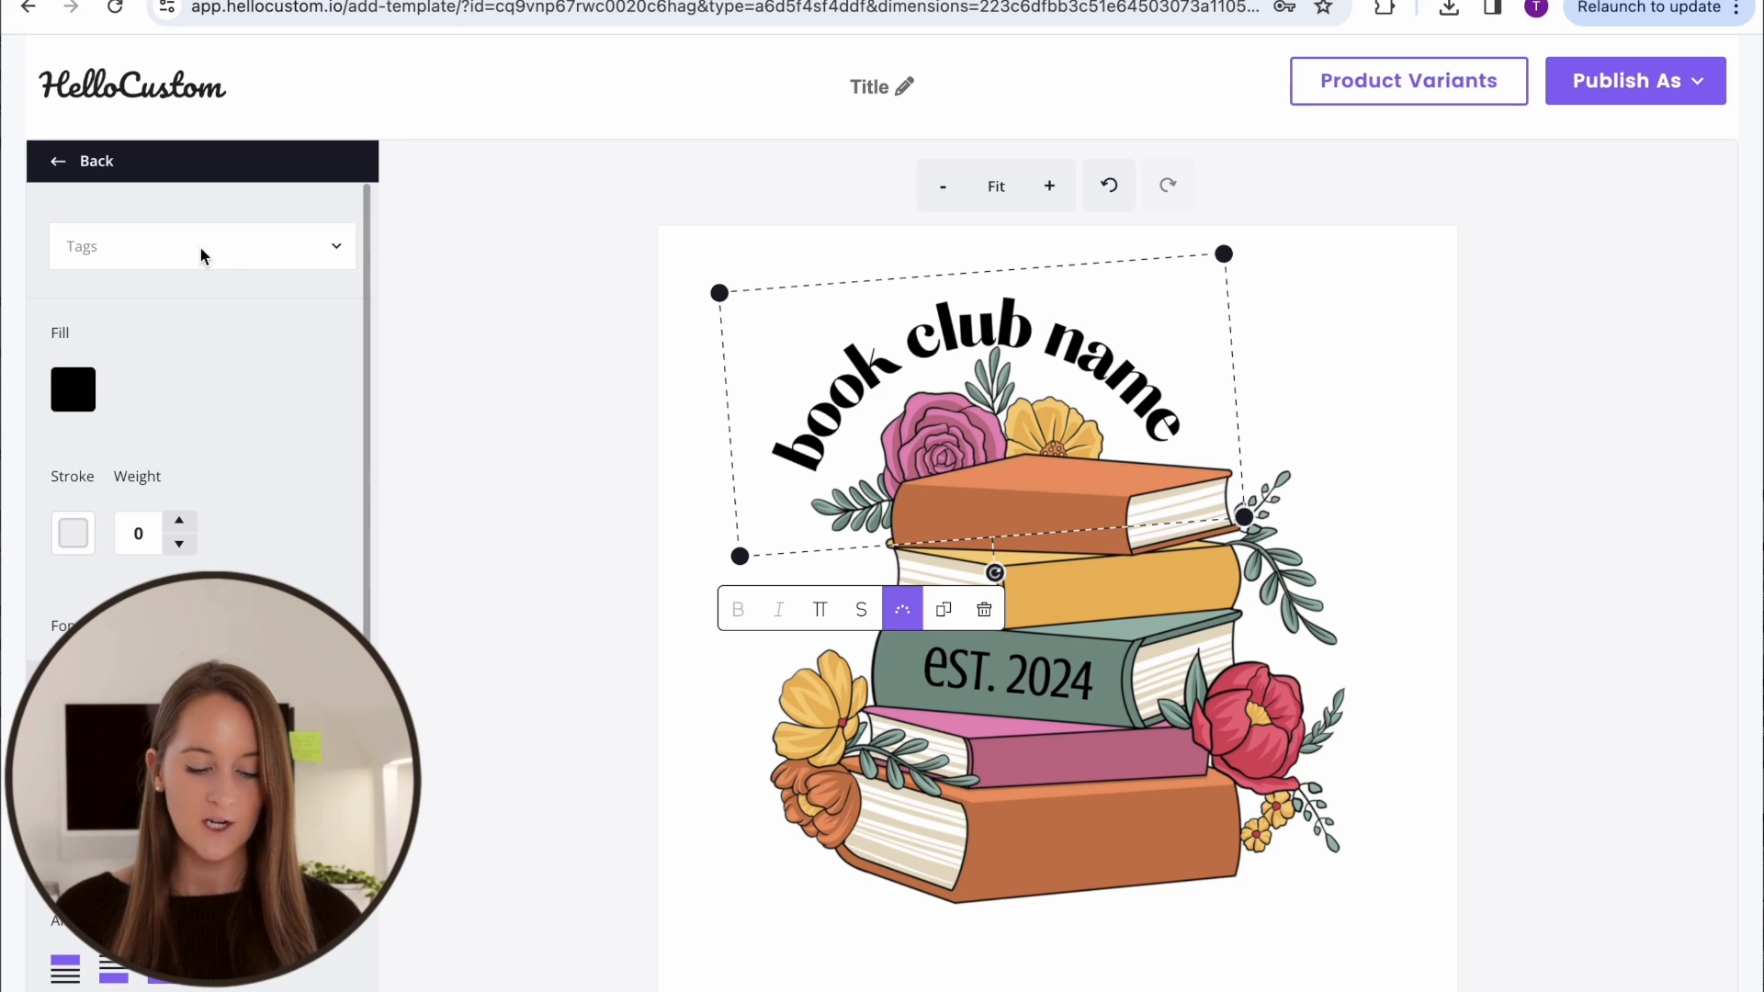
{"action": "left_click", "coordinate": [143, 259]}
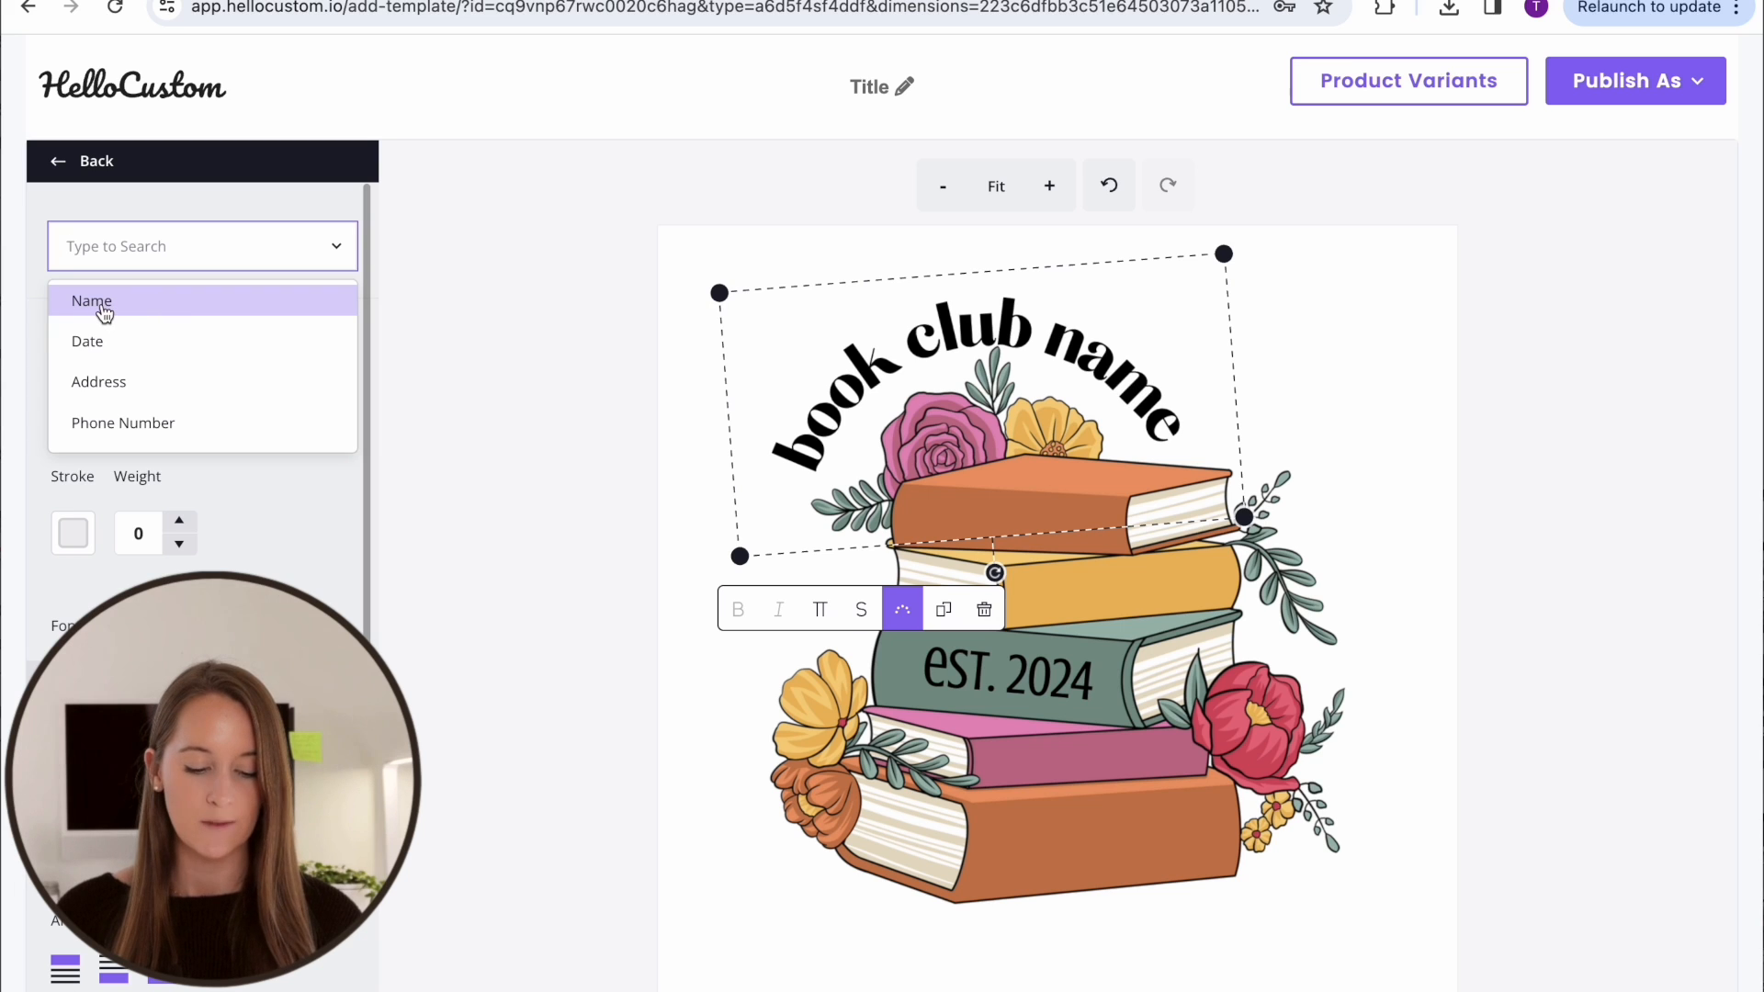
{"action": "left_click", "coordinate": [104, 313]}
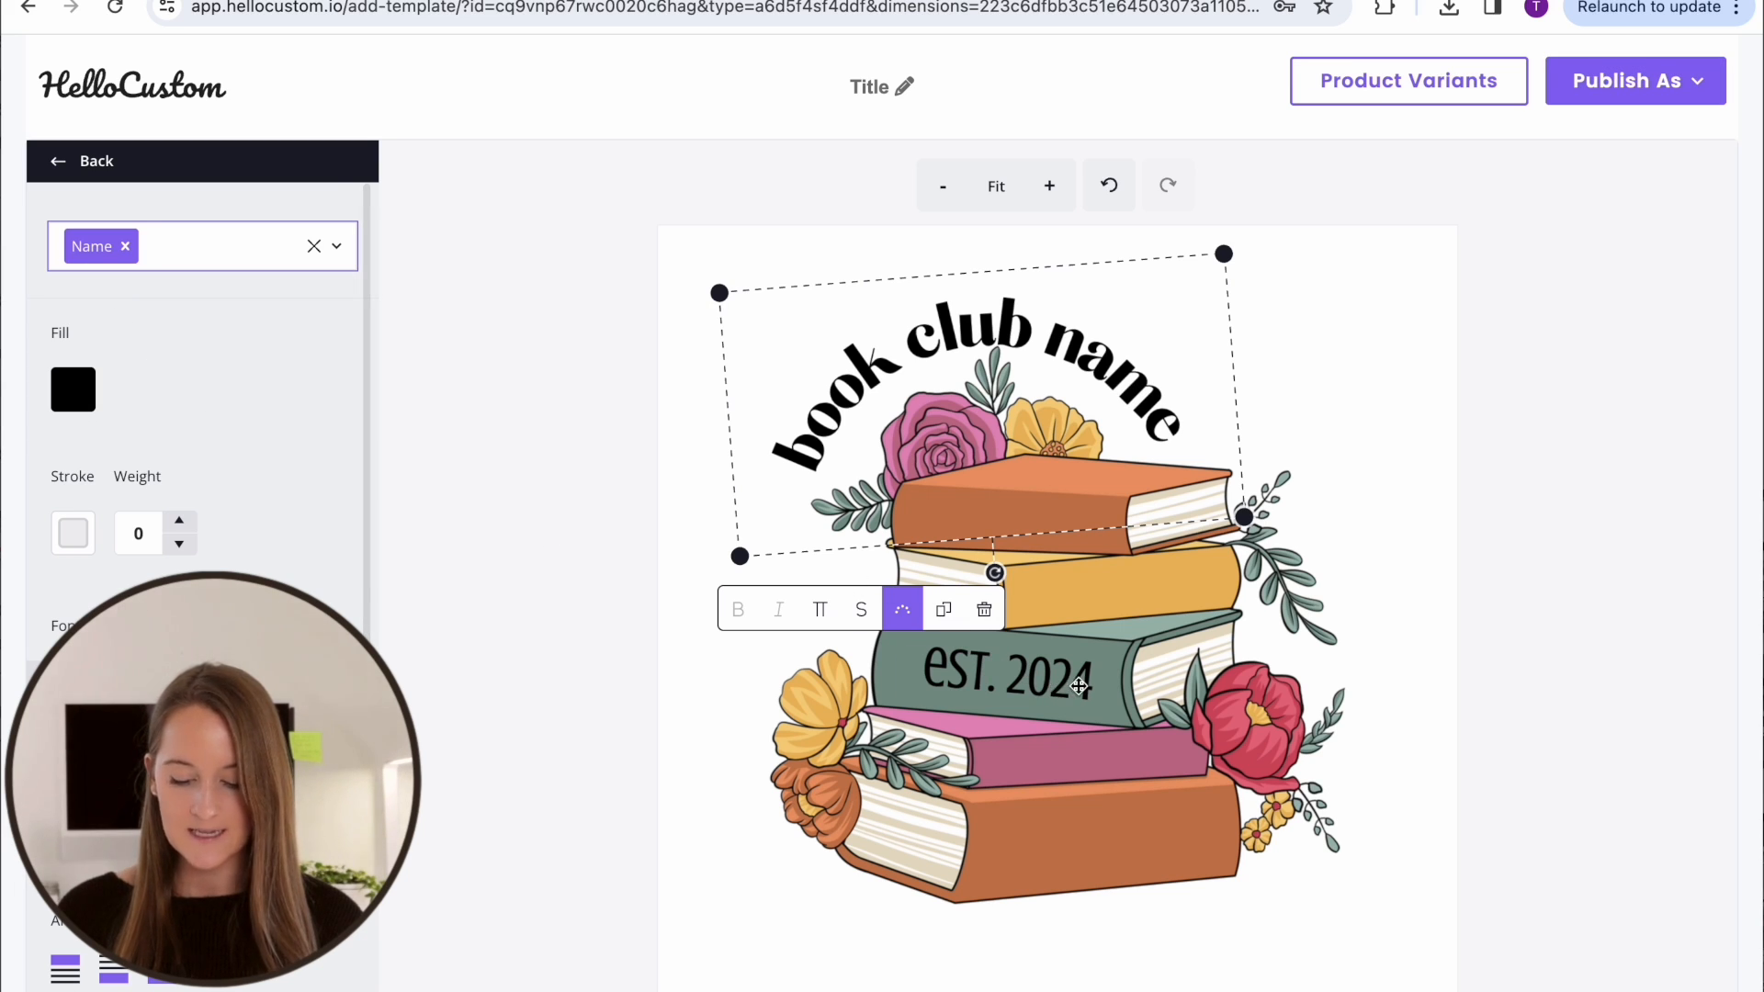
Assign the Date tag to the "est. 2024" text on the green book and title the template "Book Club Custom Design"
{"action": "left_click", "coordinate": [1061, 680]}
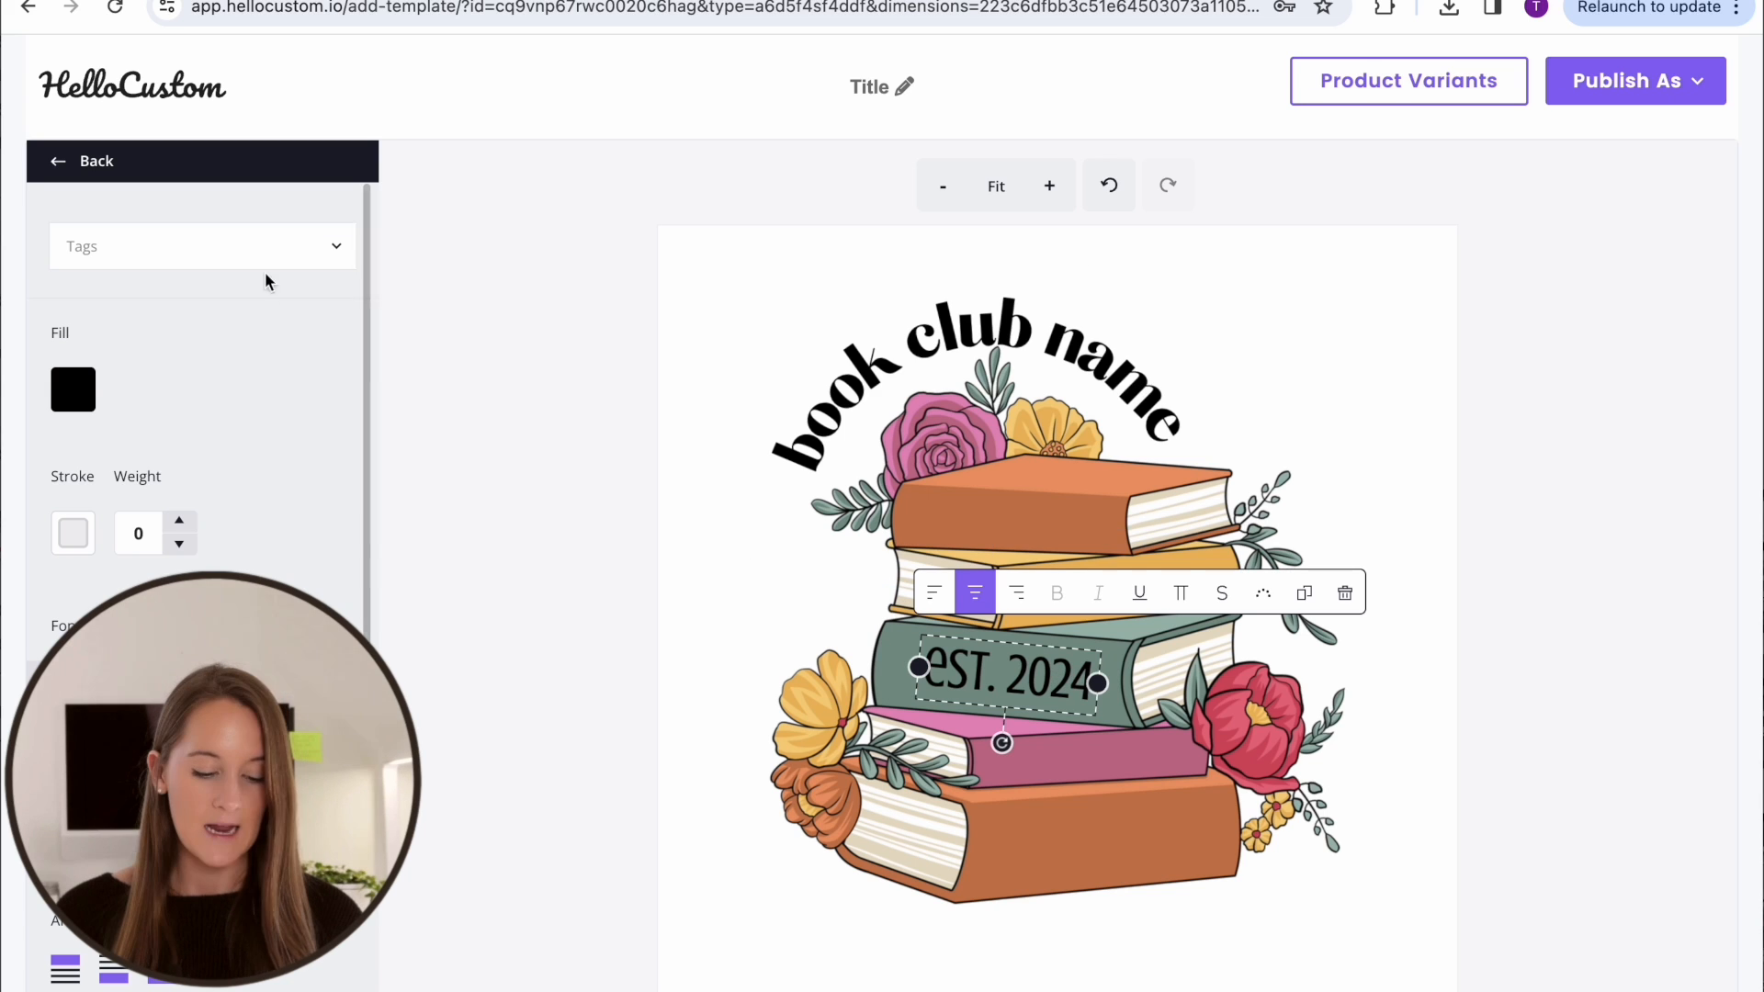
{"action": "left_click", "coordinate": [235, 244]}
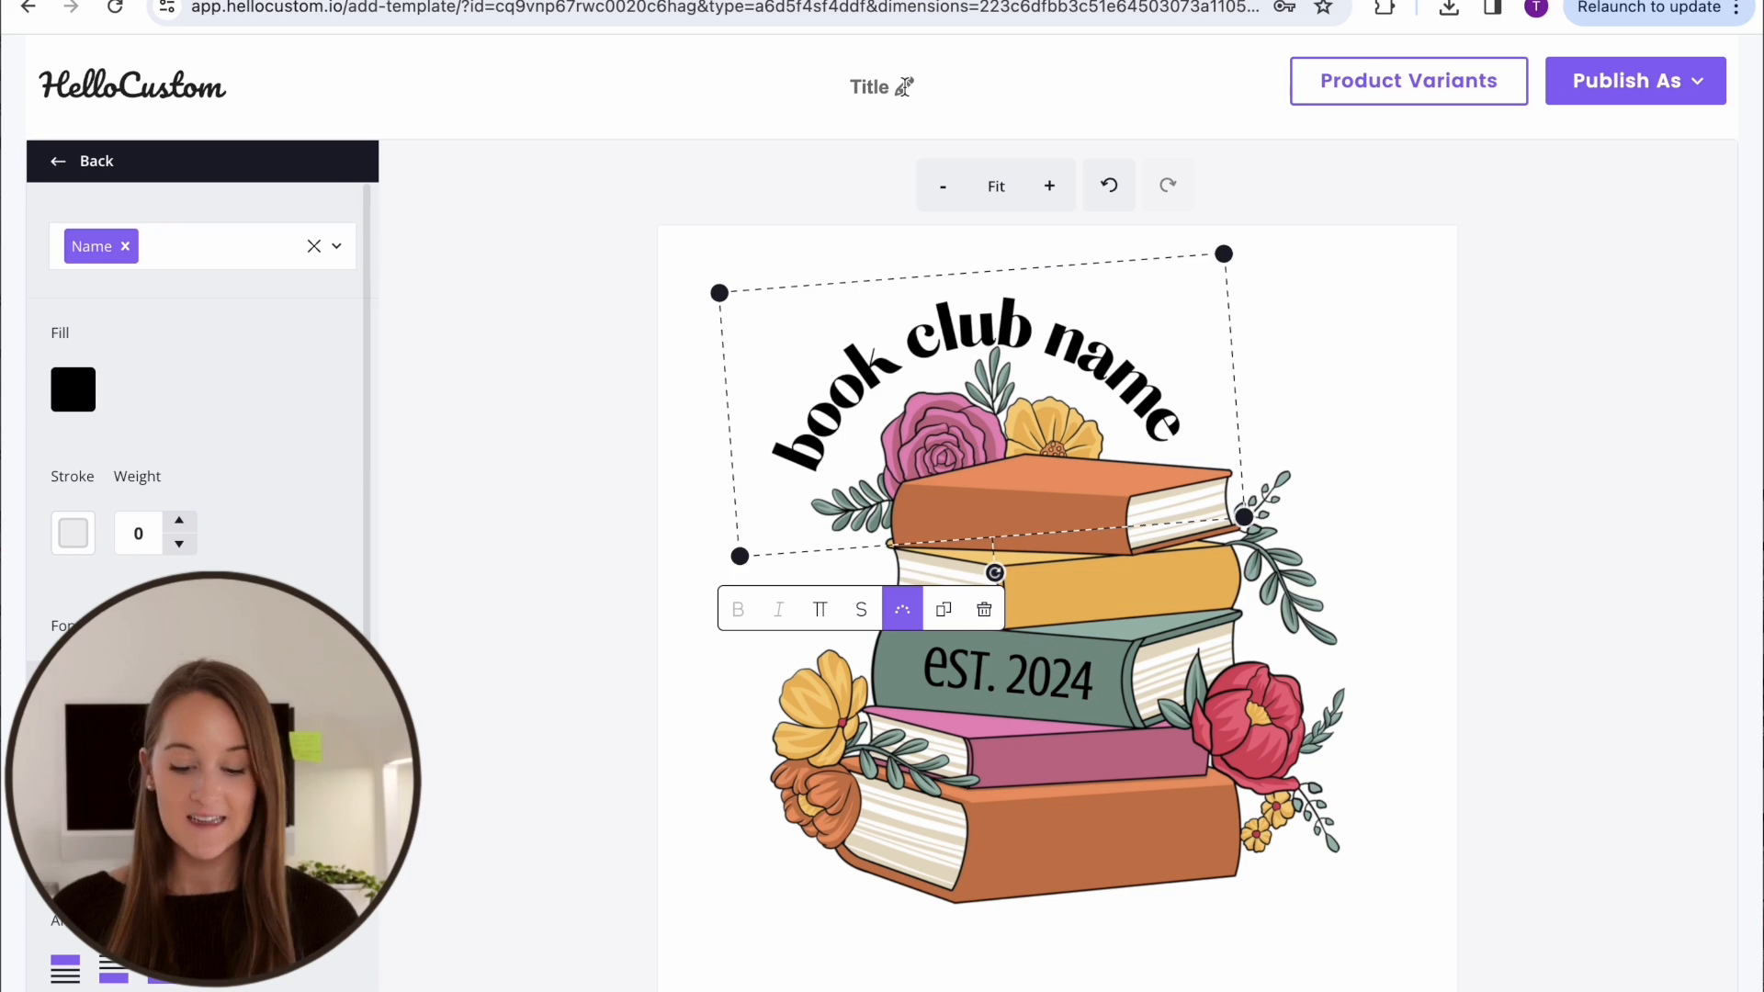
{"action": "left_click", "coordinate": [904, 87]}
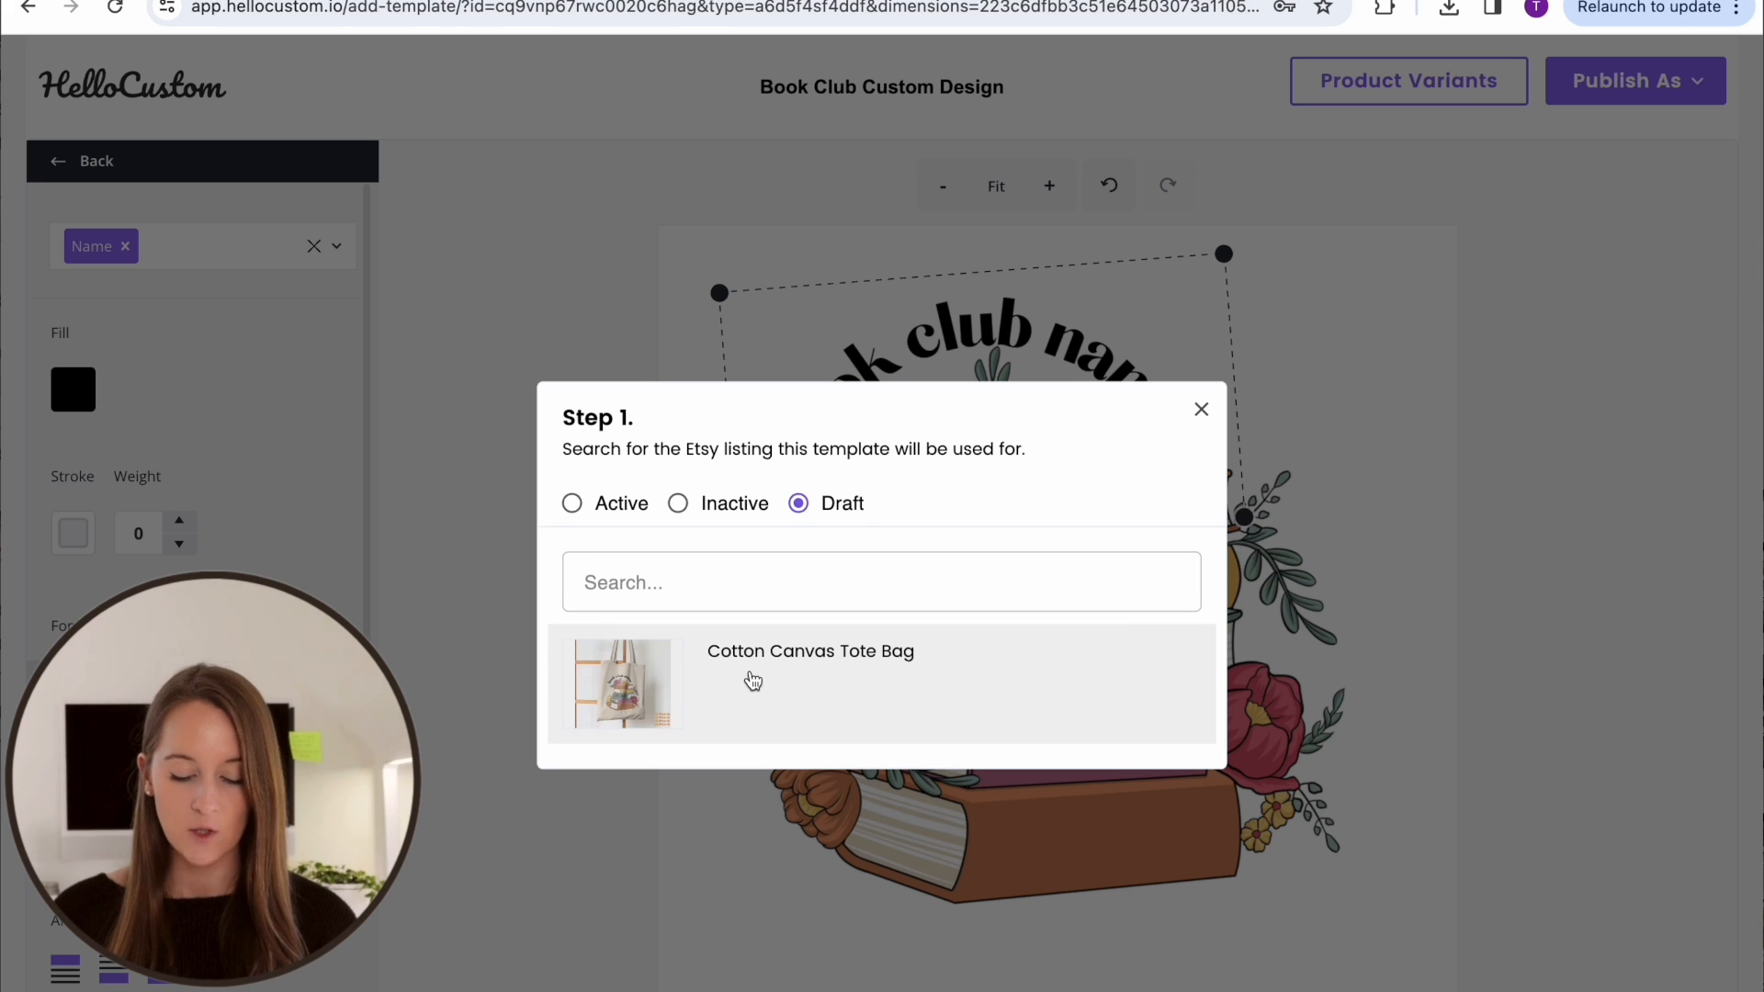
Link the template to the draft Etsy listing Cotton Canvas Tote Bag with its product SKU selected, and publish it as Active
{"action": "left_click", "coordinate": [752, 679]}
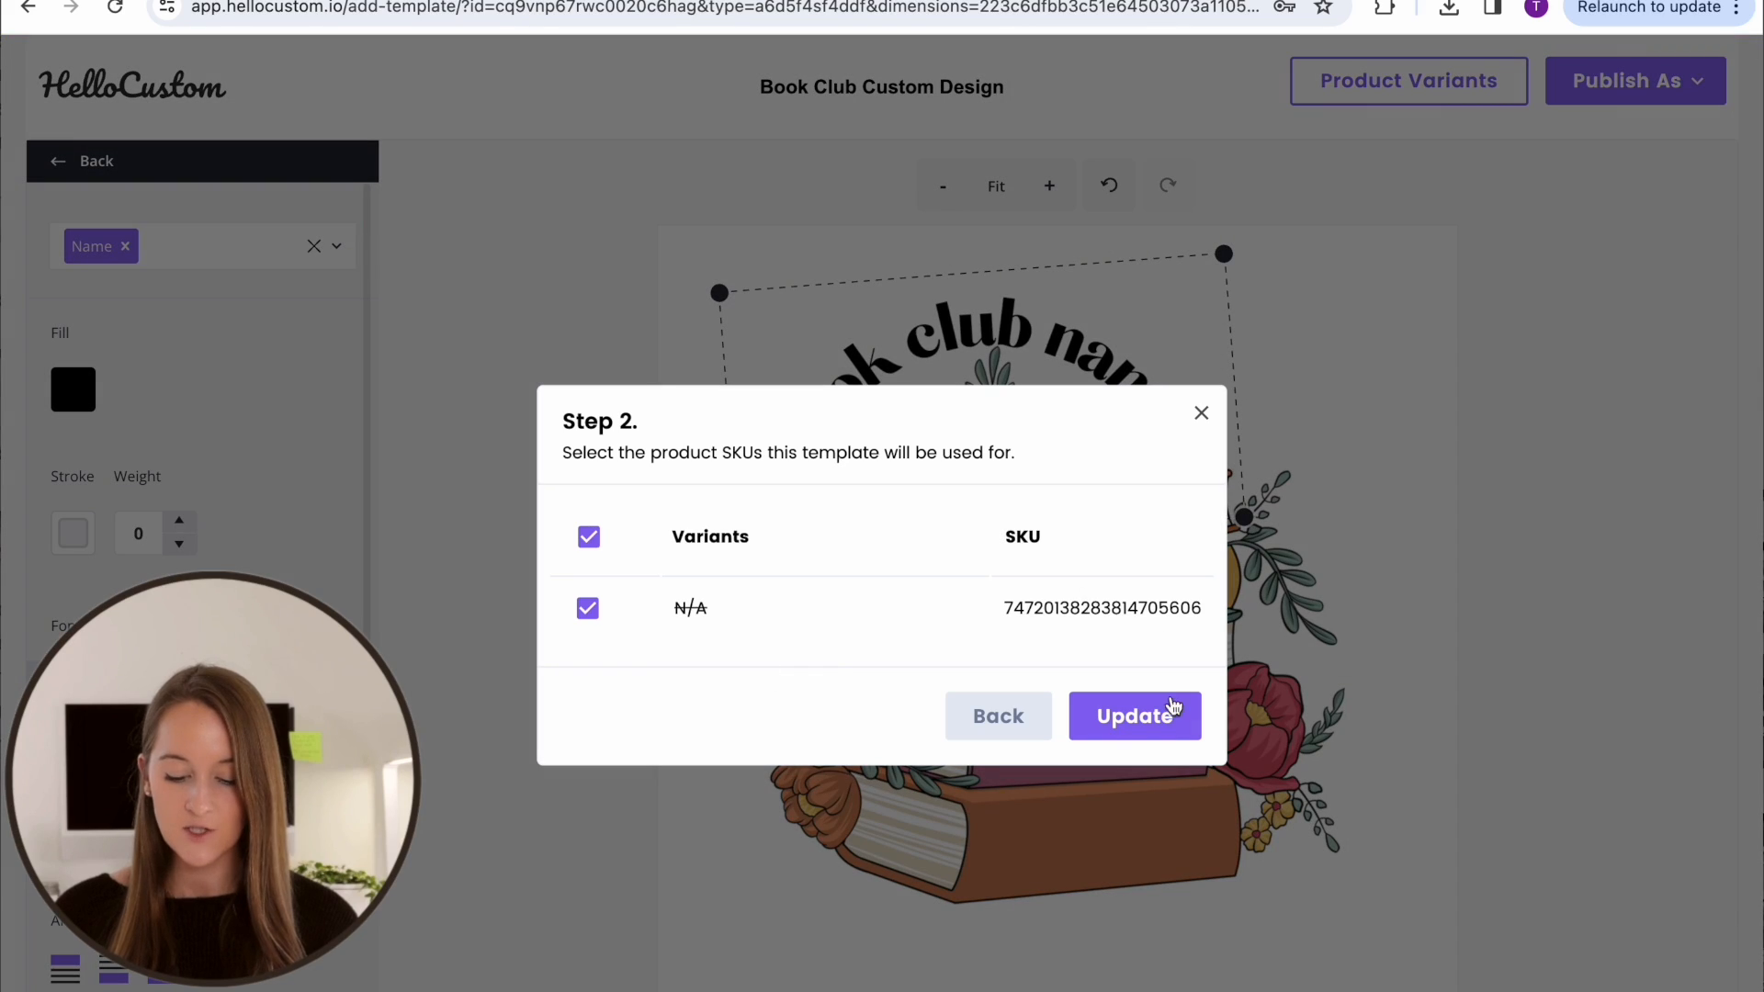
{"action": "left_click", "coordinate": [1173, 709]}
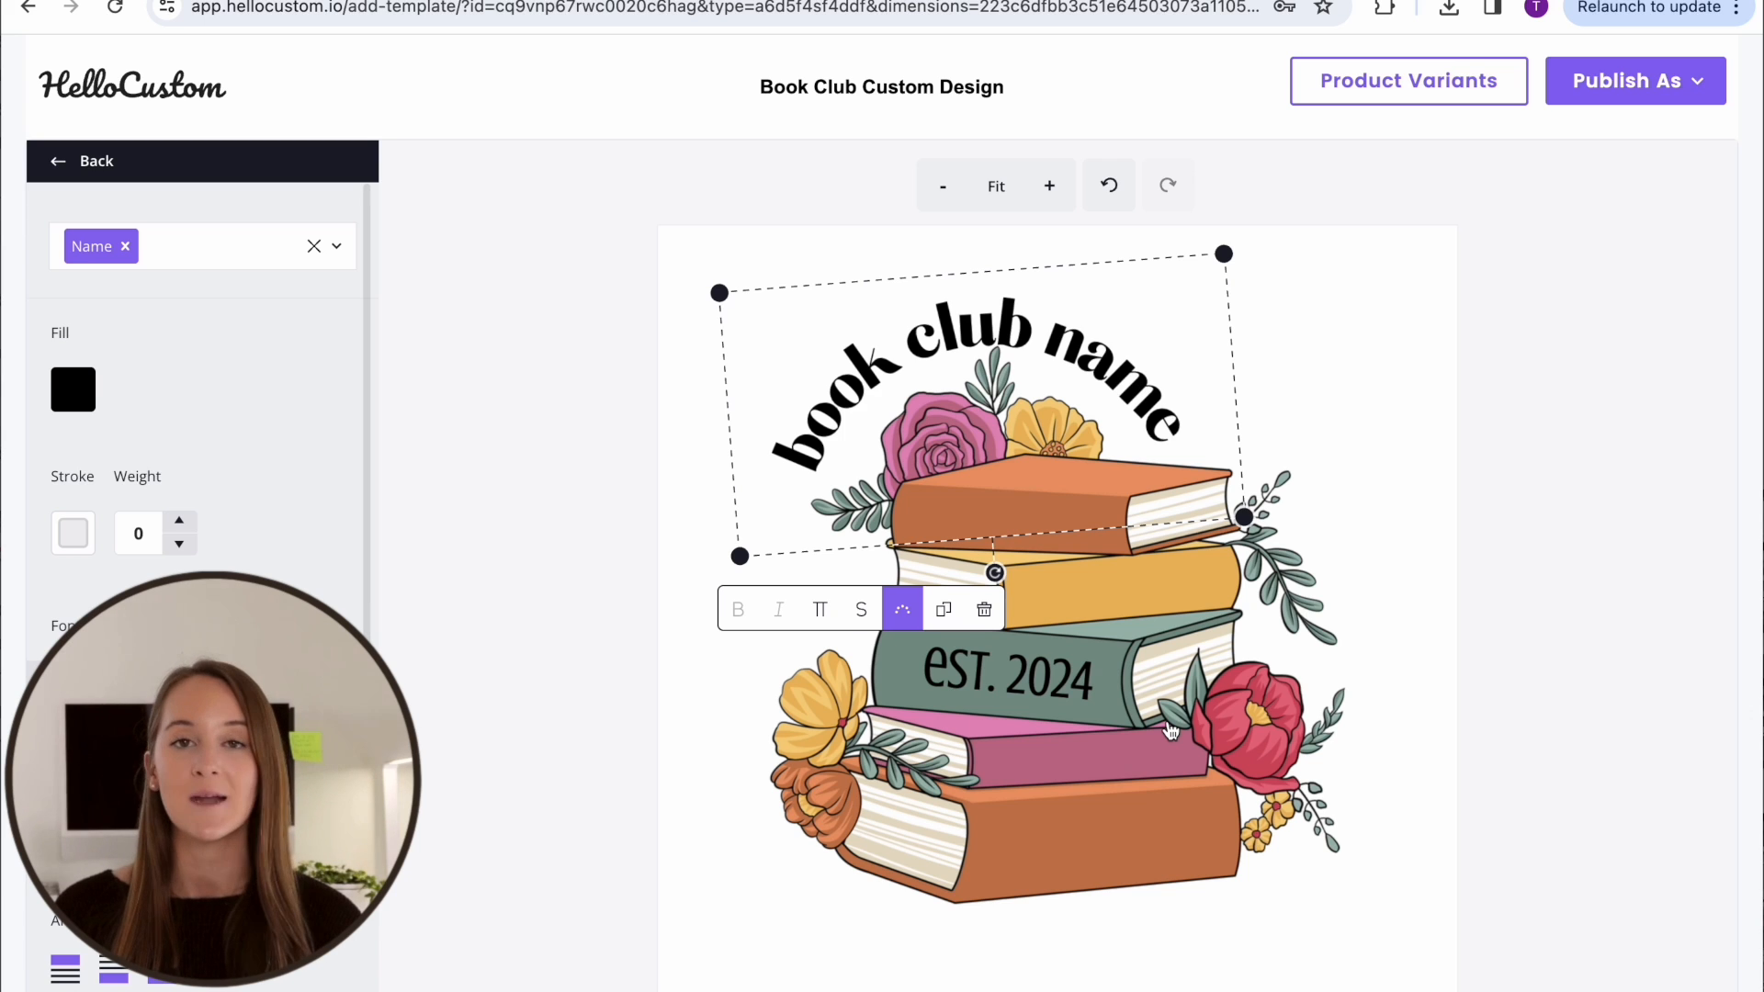
{"action": "left_click", "coordinate": [1641, 86]}
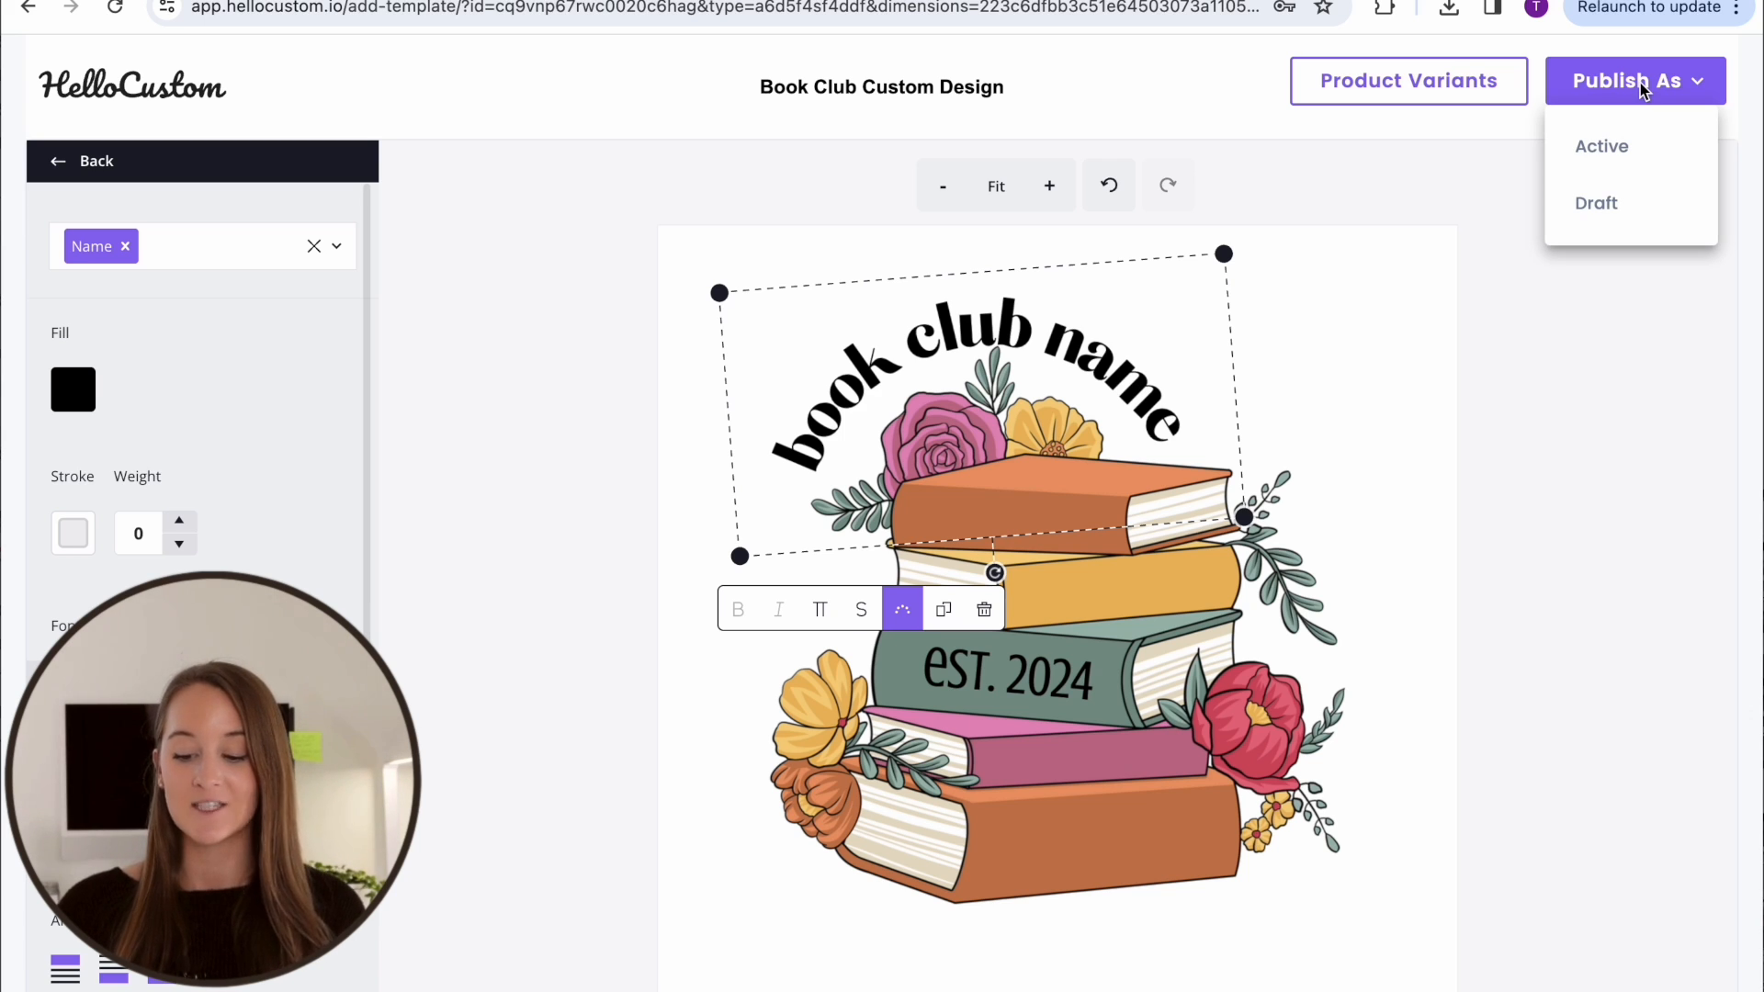
{"action": "left_click", "coordinate": [1624, 143]}
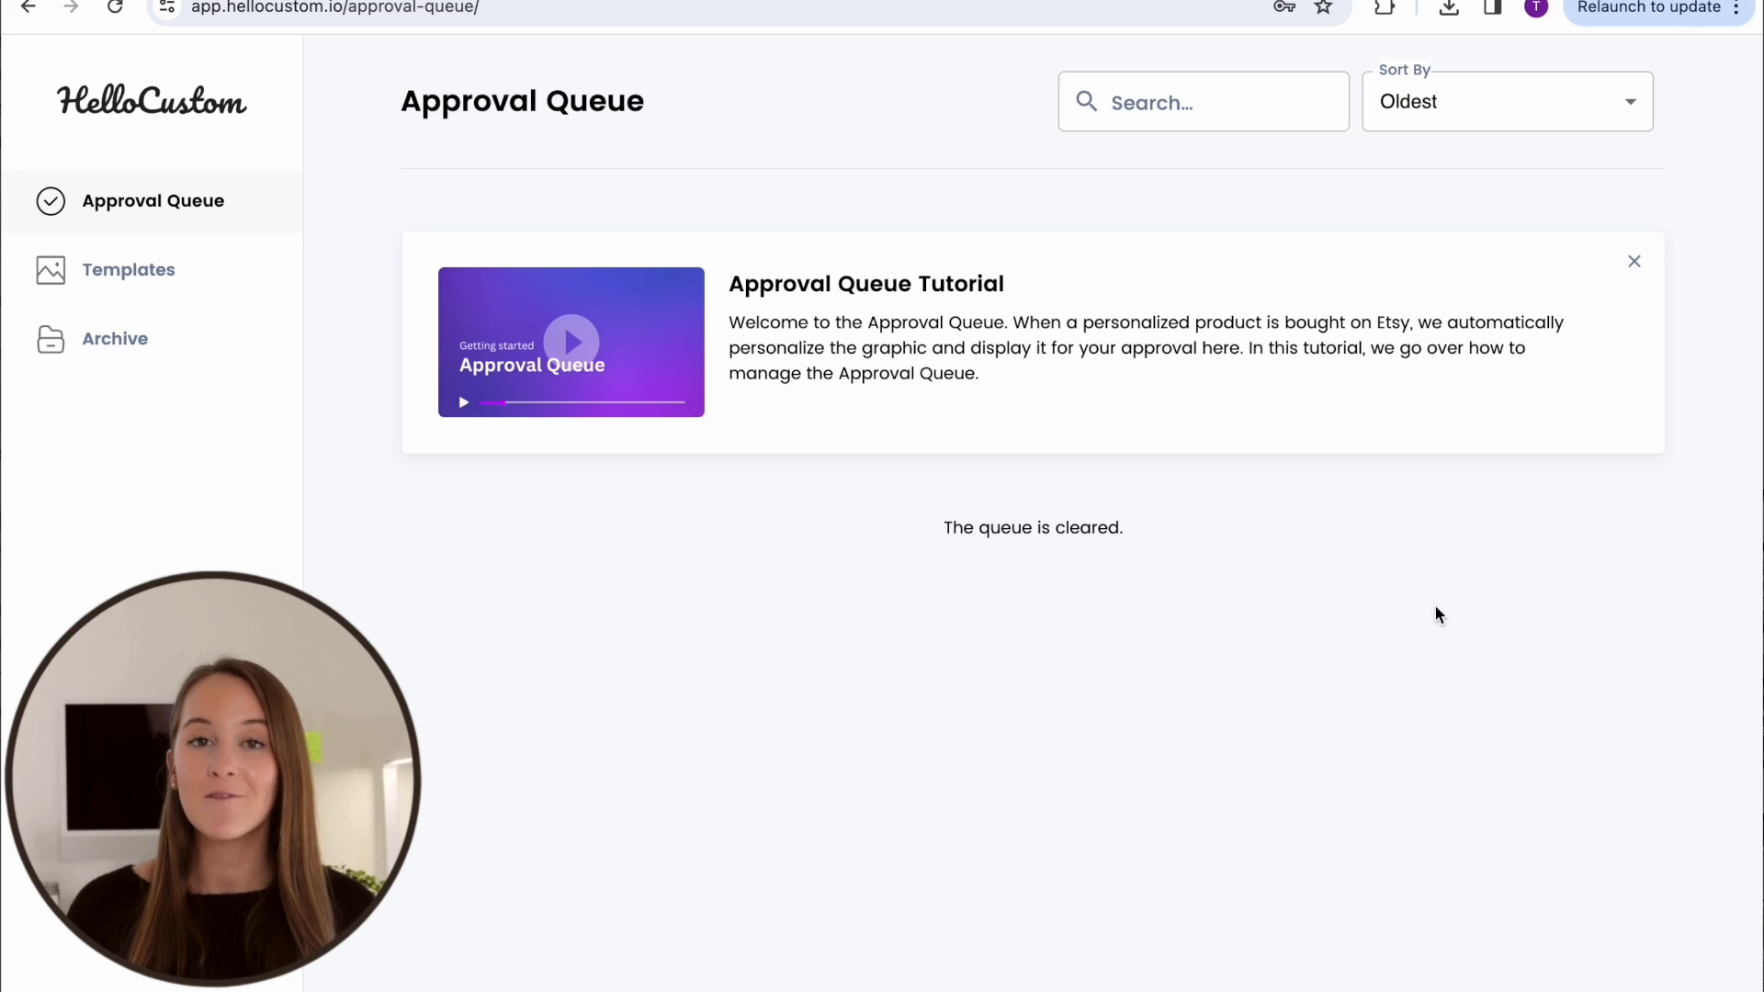